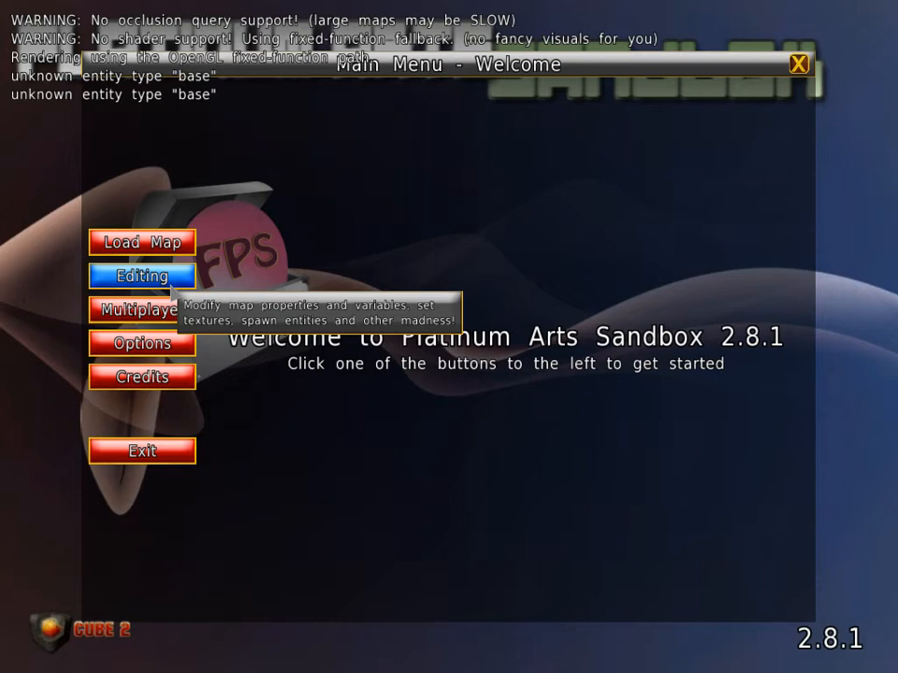
Step: Create a new empty map of size 10 and enter edit mode
click(168, 277)
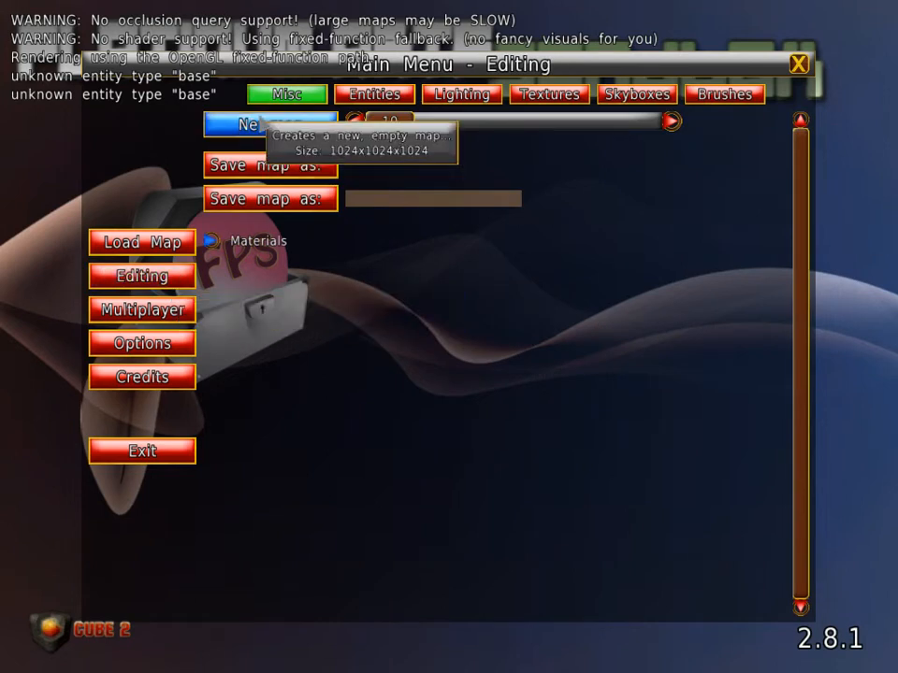
click(268, 131)
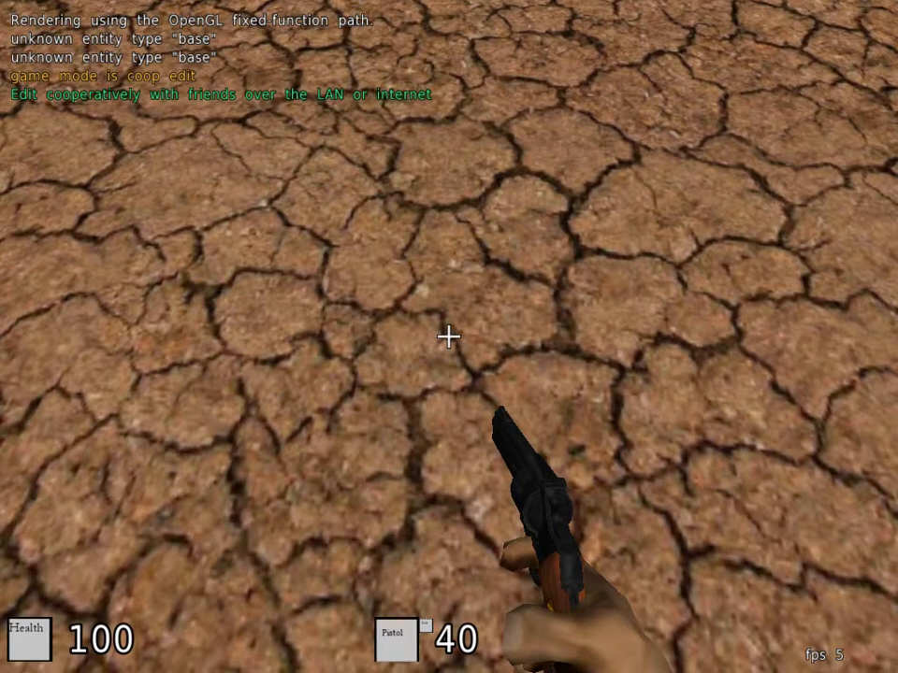
key(e)
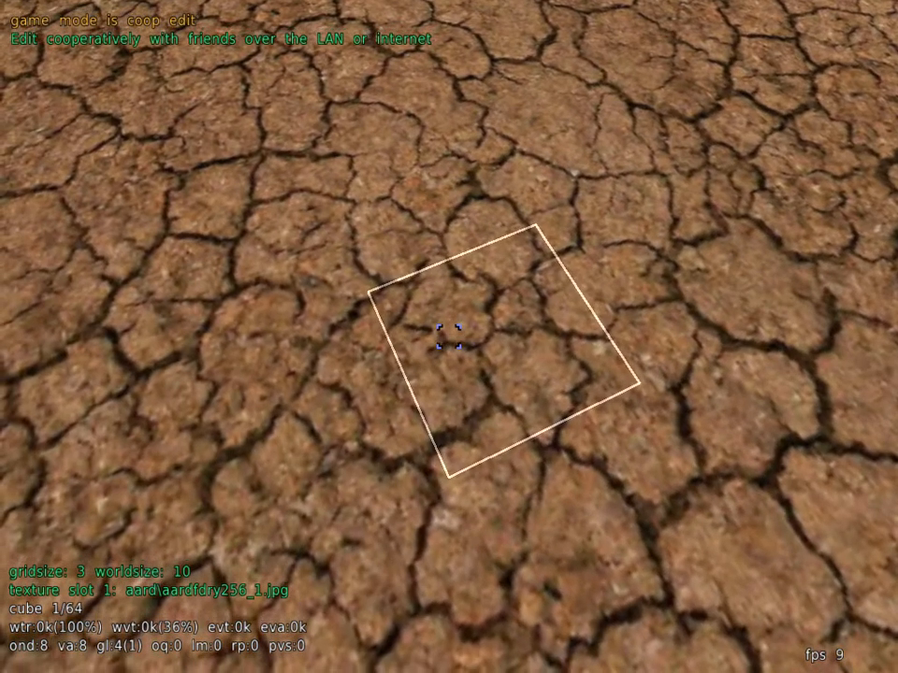
Step: Select a 2×2 patch of ground cubes and raise it into a block above the terrain
key(w)
key(s)
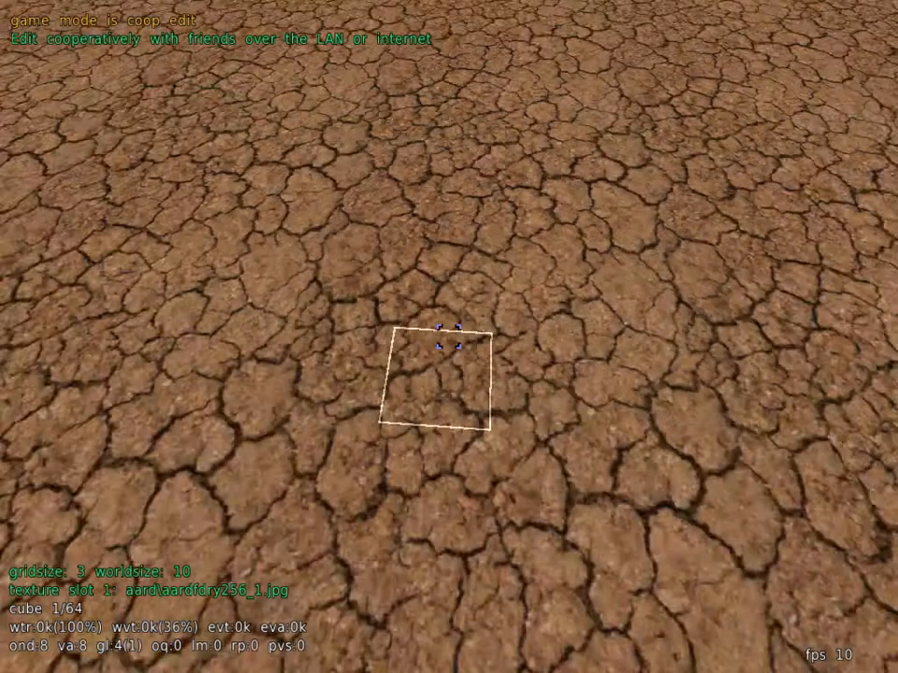
click(448, 336)
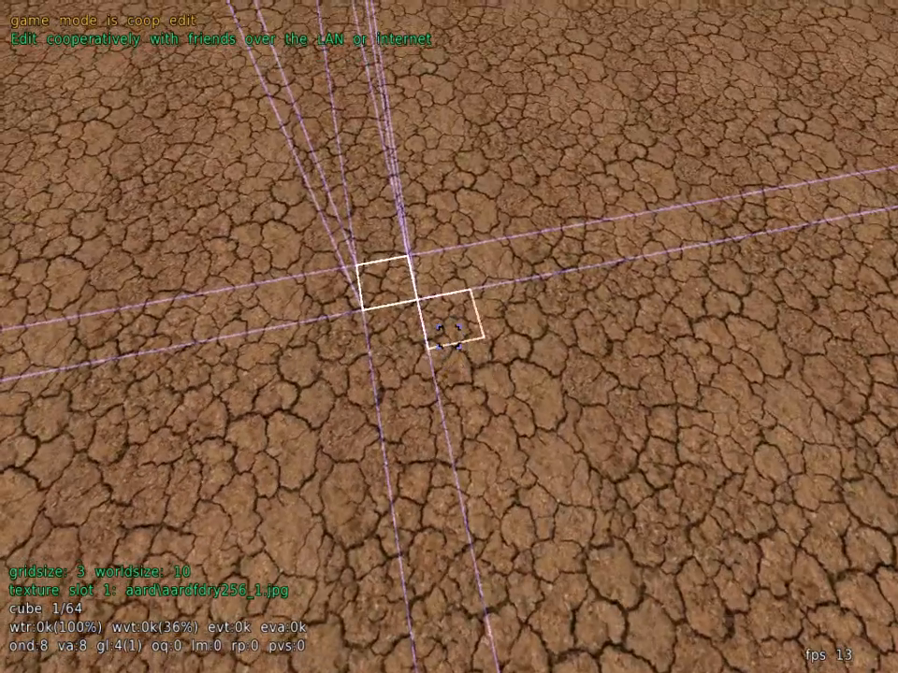
middle_click(448, 337)
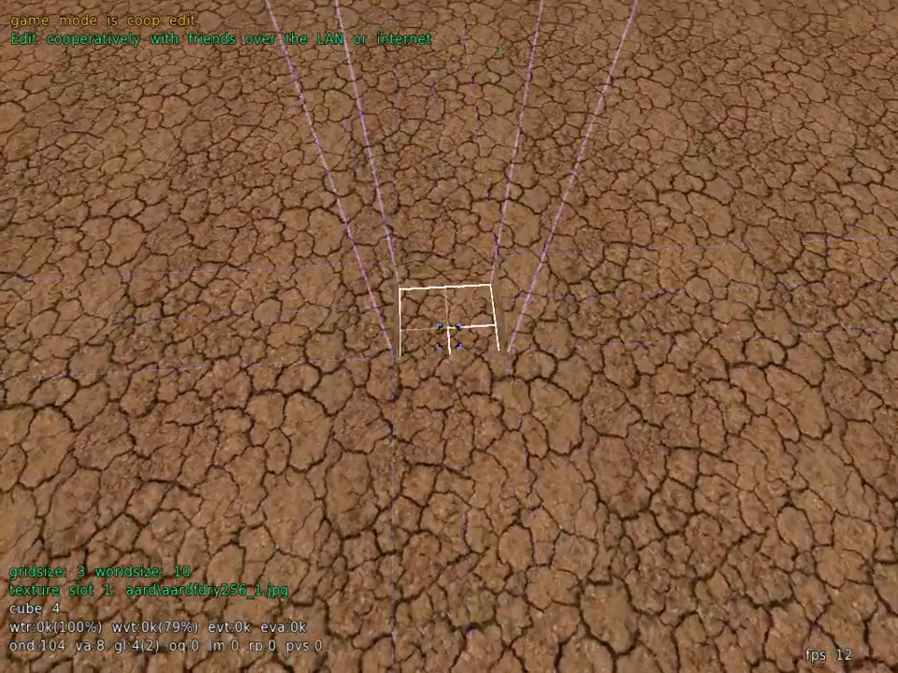
scroll(449, 337, up, 2)
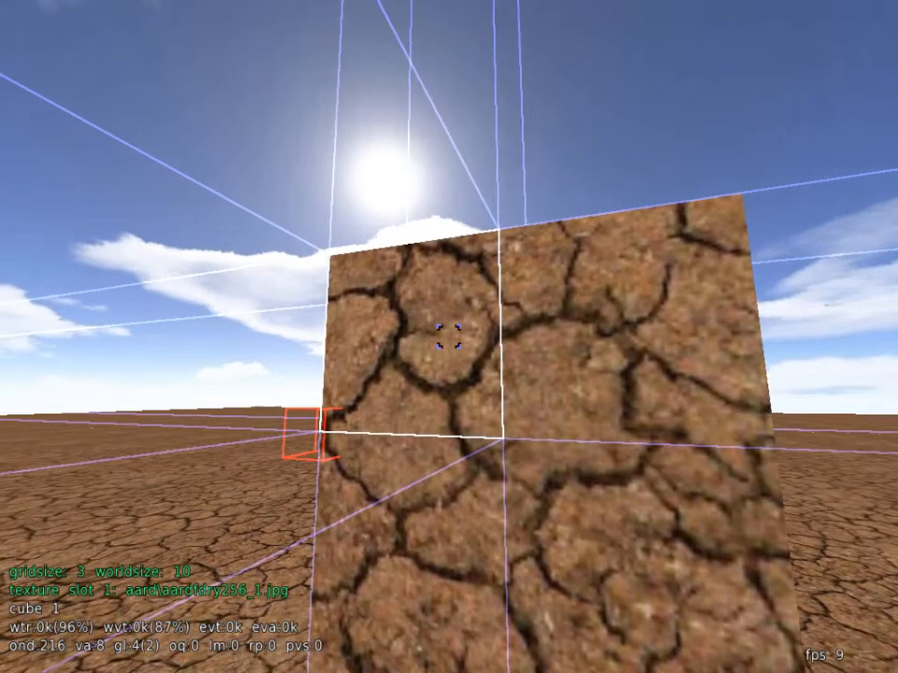
Step: Apply the brick texture from slot 2, aardfflrbr256_1.jpg, to the 2×2 selection of faces on the raised block's side
key(y)
scroll(449, 337, up, 1)
scroll(449, 336, down, 2)
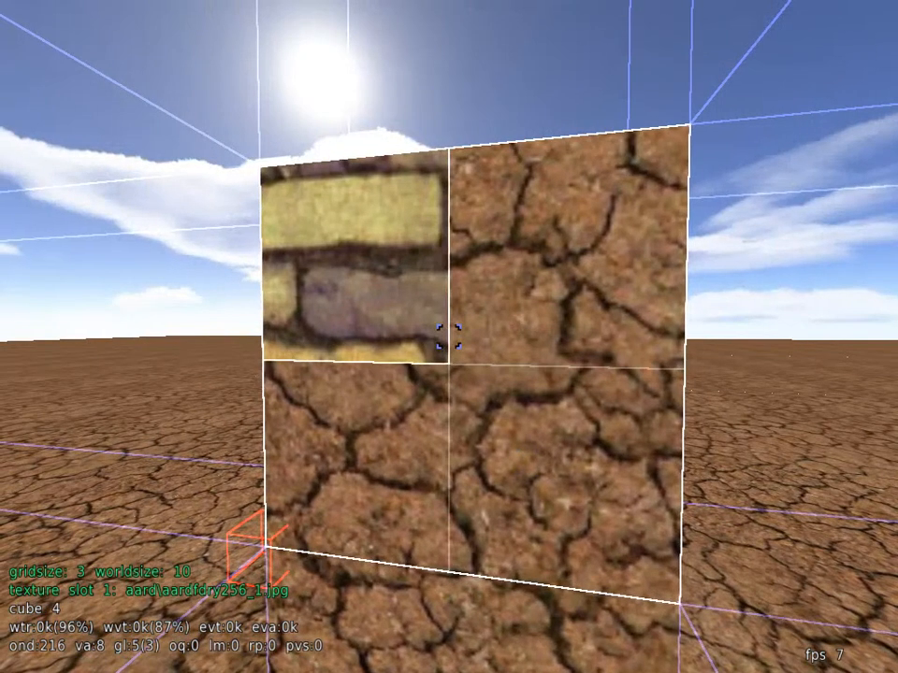
scroll(447, 336, down, 1)
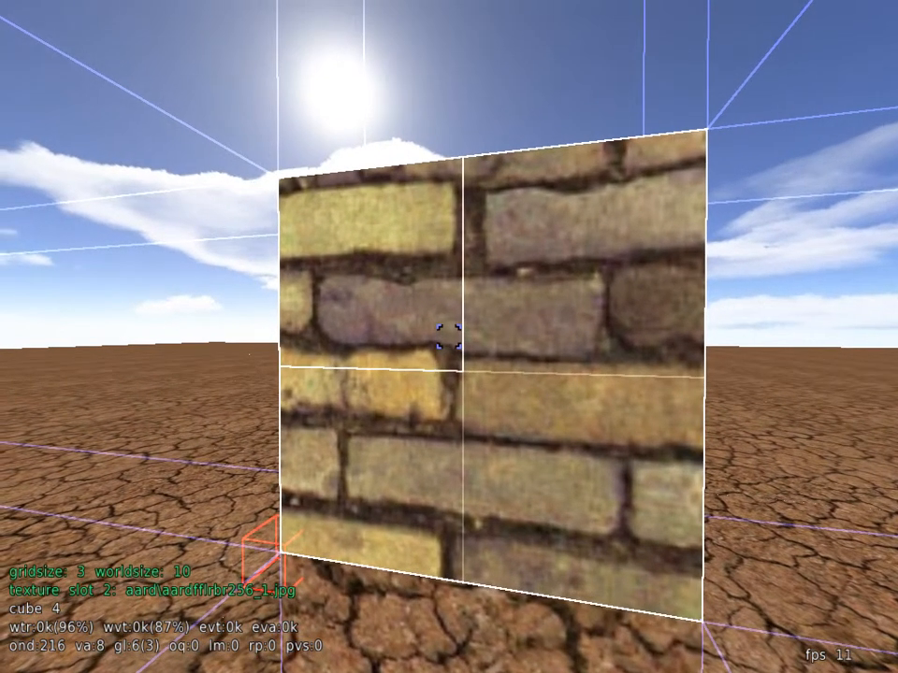
Step: Turn on texturing of all faces and apply the slot 2 brick texture to the two upper cubes on the block's adjacent side
key(w)
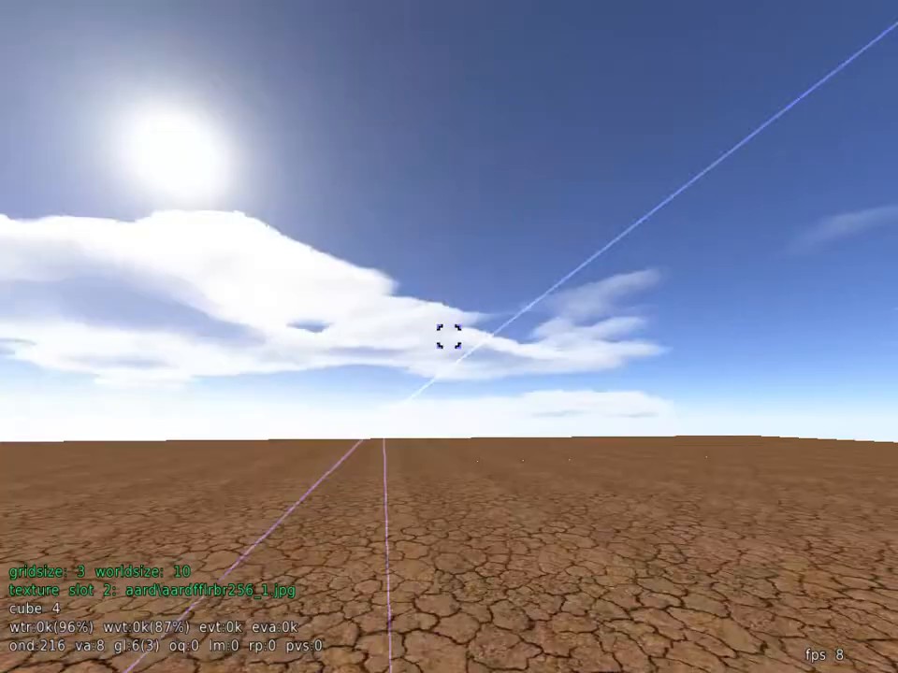
key(s)
key(w)
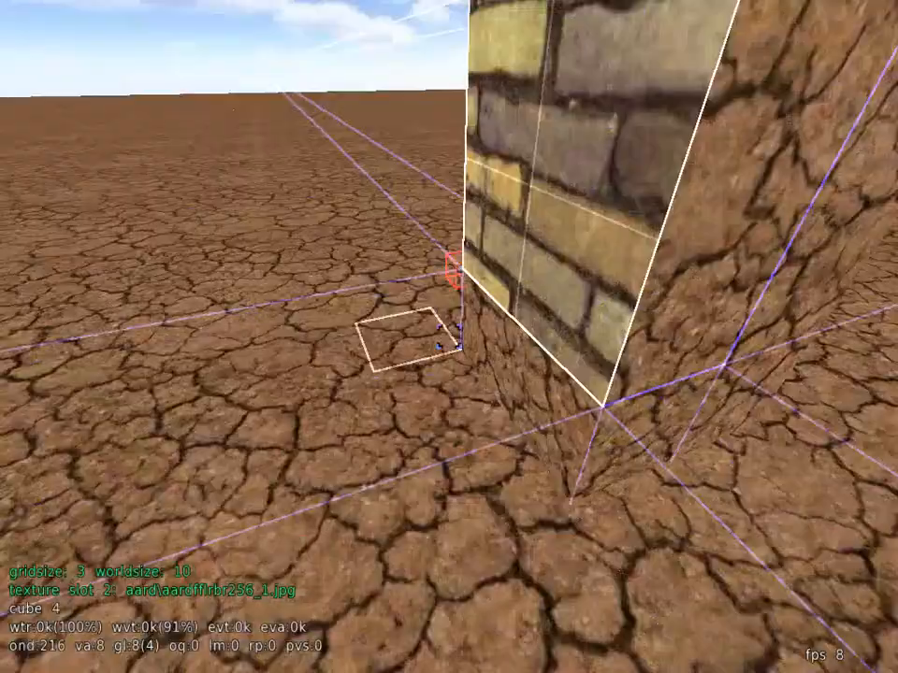
key(s)
key(w)
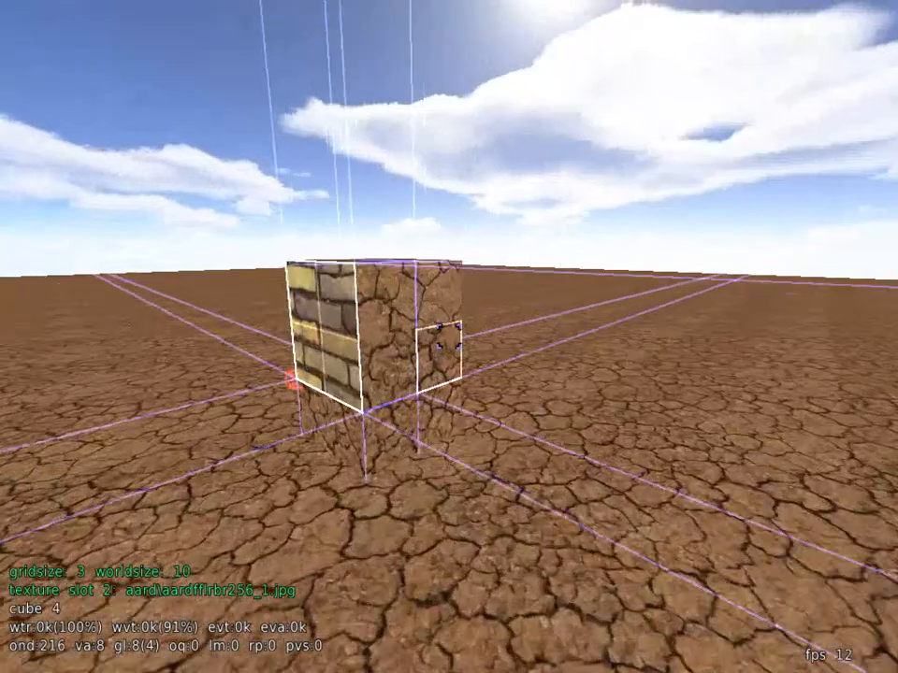
key(s)
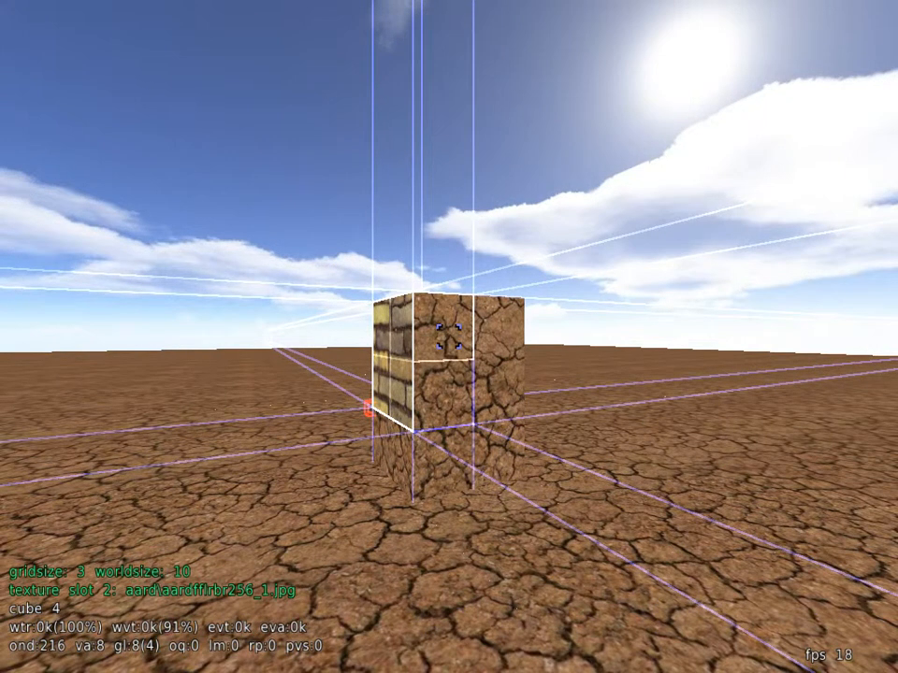
key(0)
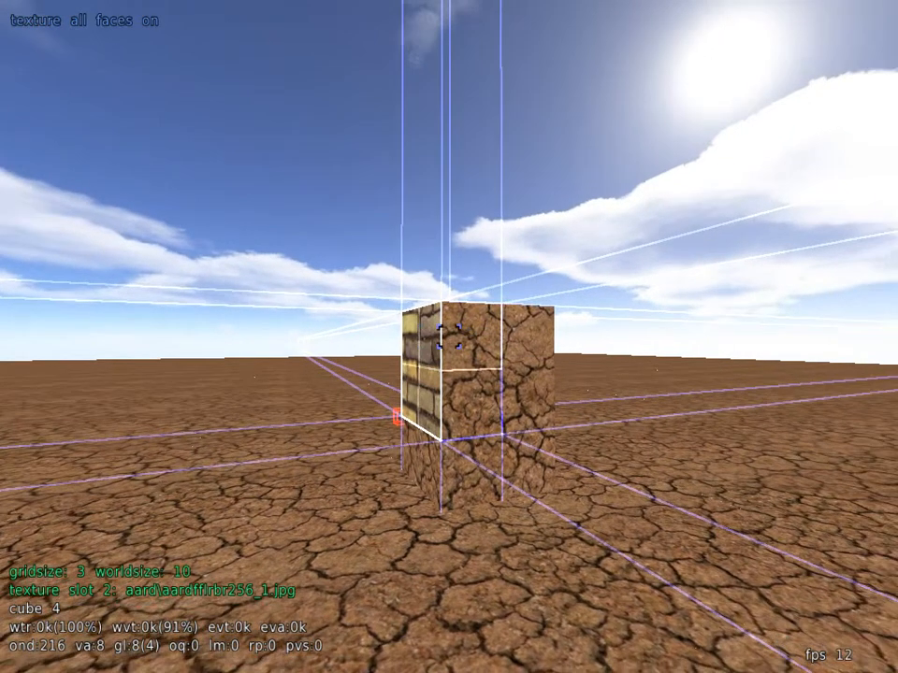
click(449, 337)
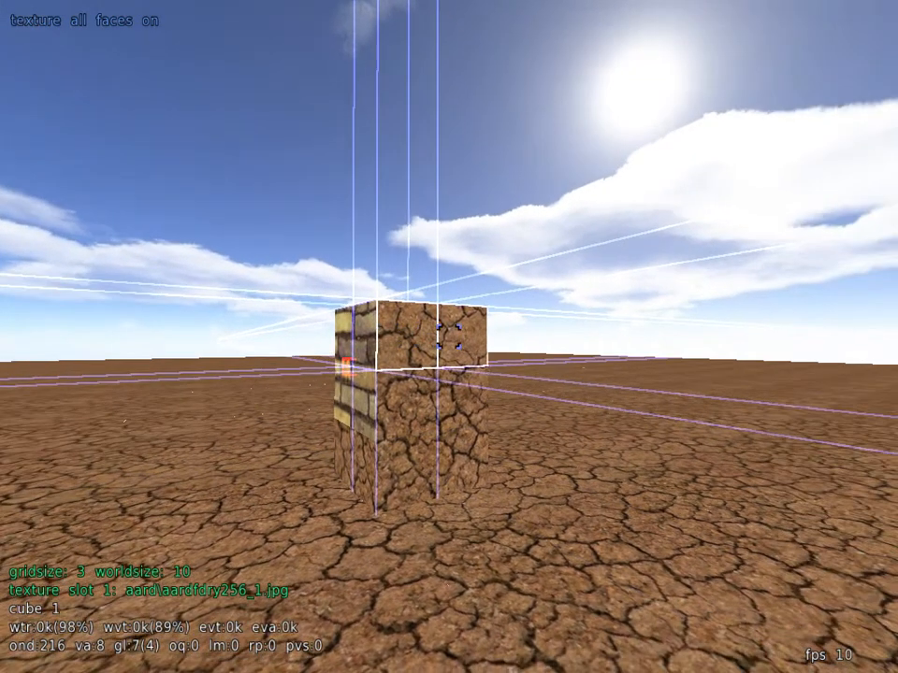
middle_click(449, 337)
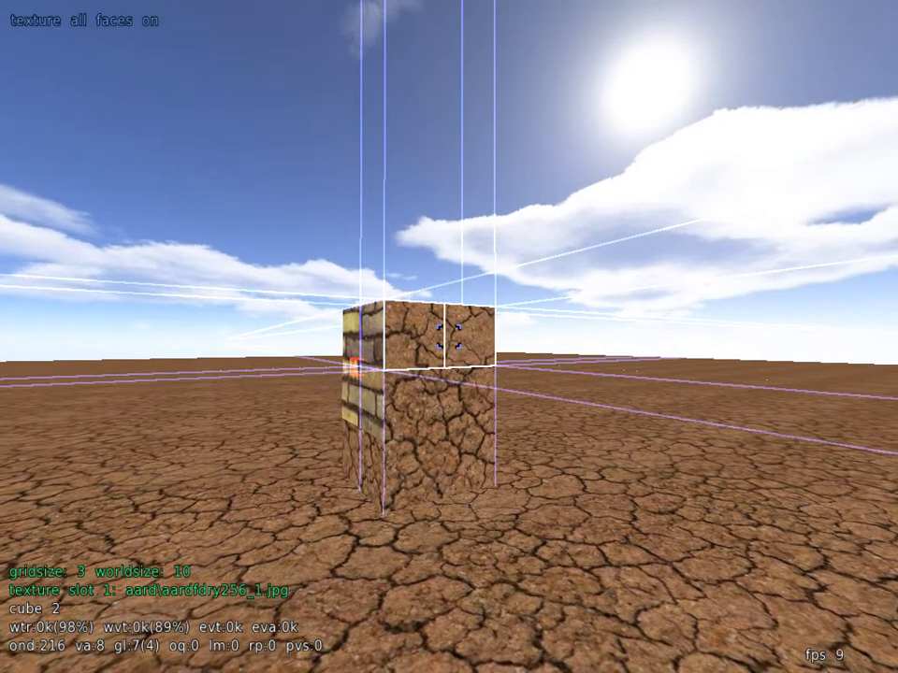
scroll(449, 337, up, 1)
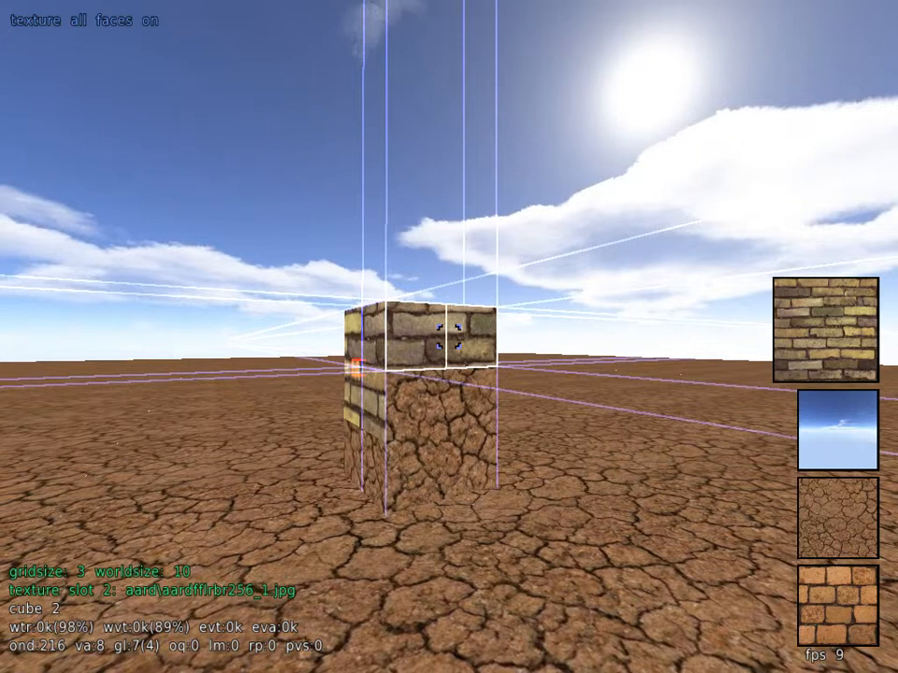
Step: Fly around the block to examine how the brick texture covers every side of the two selected cubes
key(w)
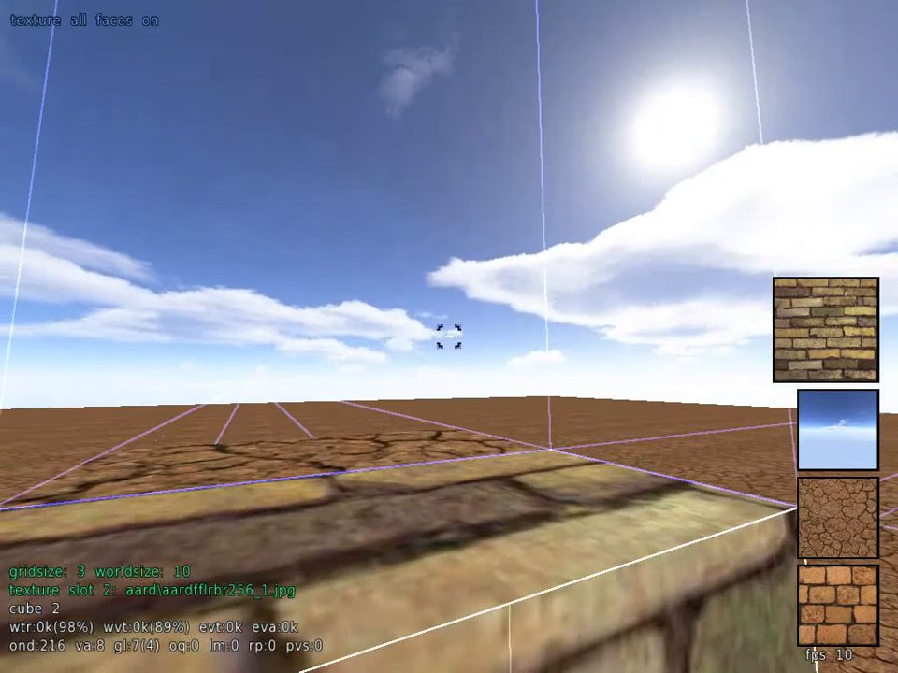
key(w)
key(s)
key(w)
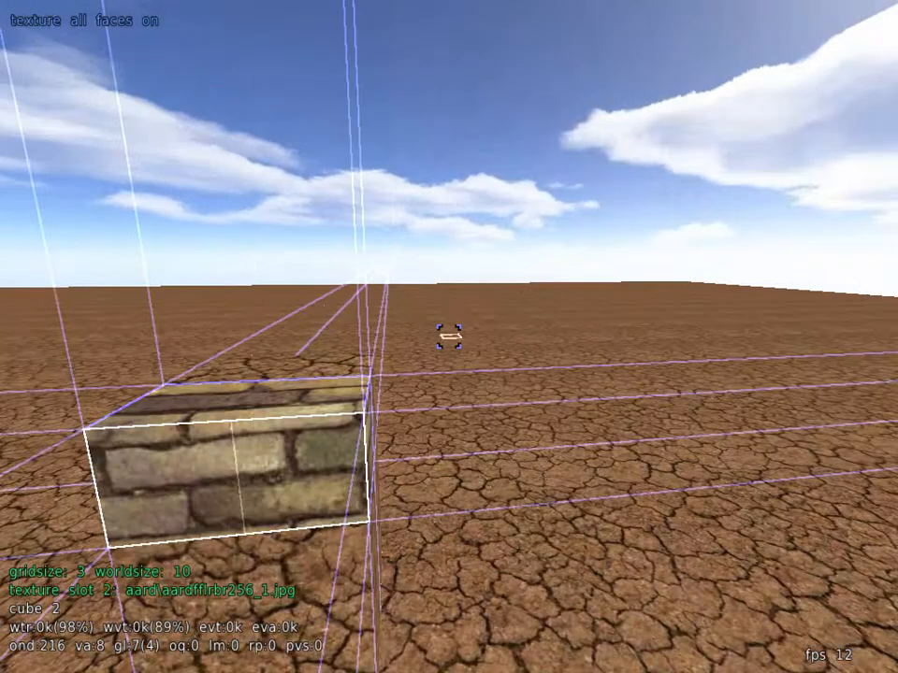
key(w)
key(s)
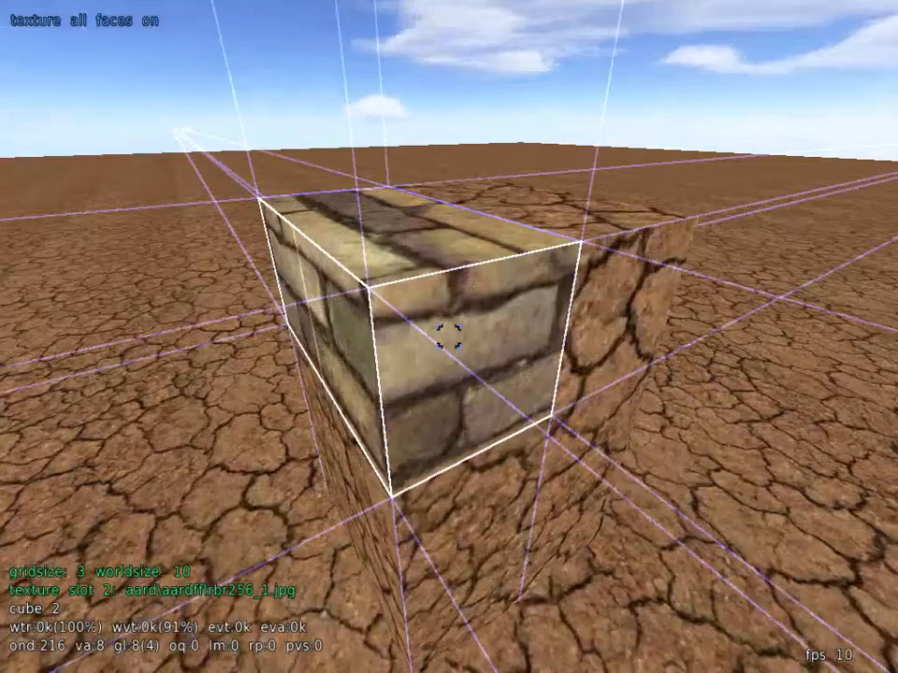
key(s)
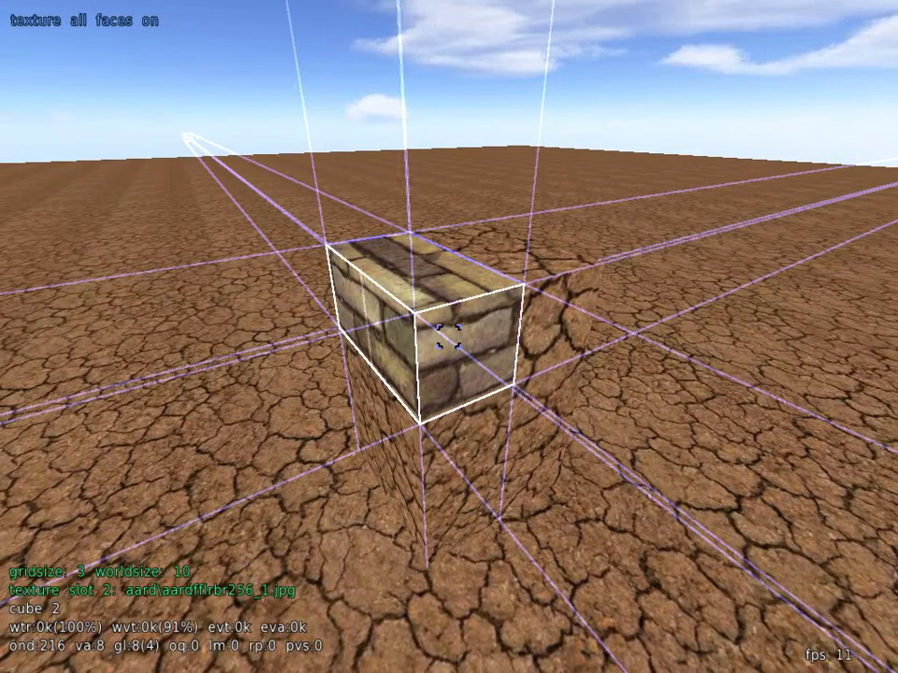
key(s)
key(w)
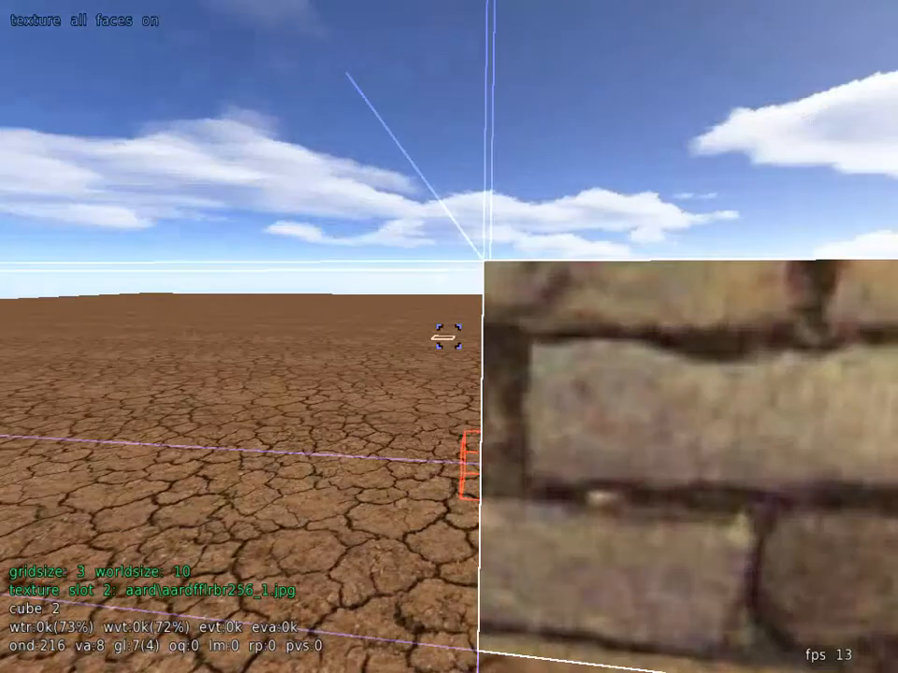
key(s)
key(w)
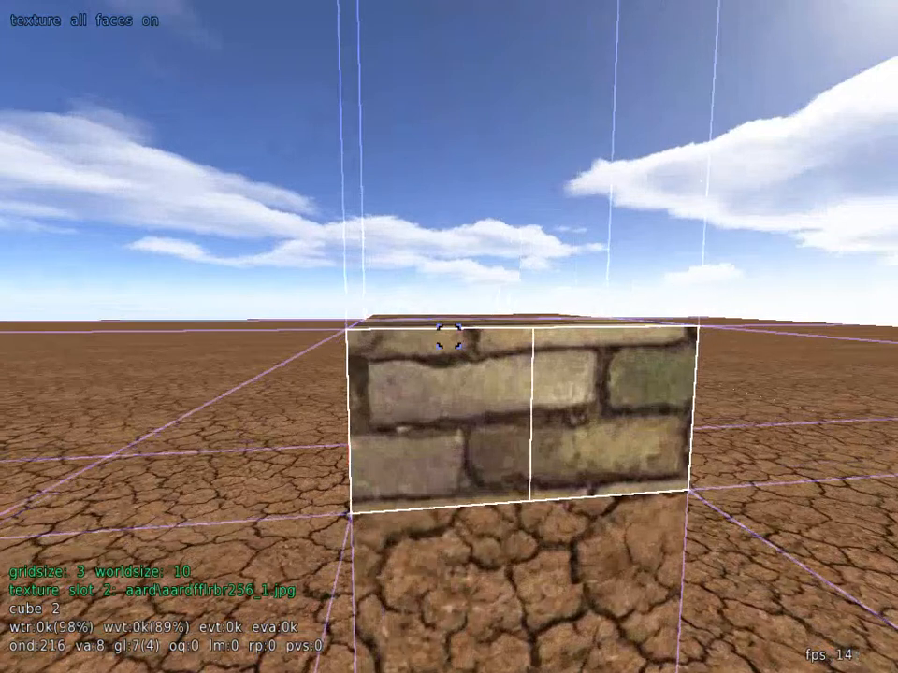
key(w)
key(s)
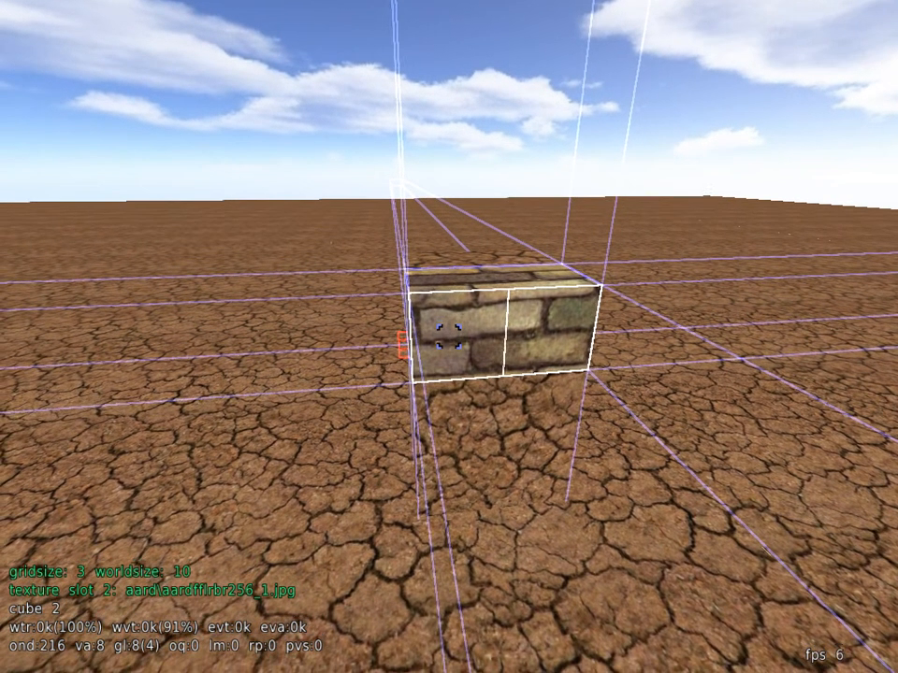
Step: Exit Platinum Arts Sandbox and return to the Windows desktop
key(Escape)
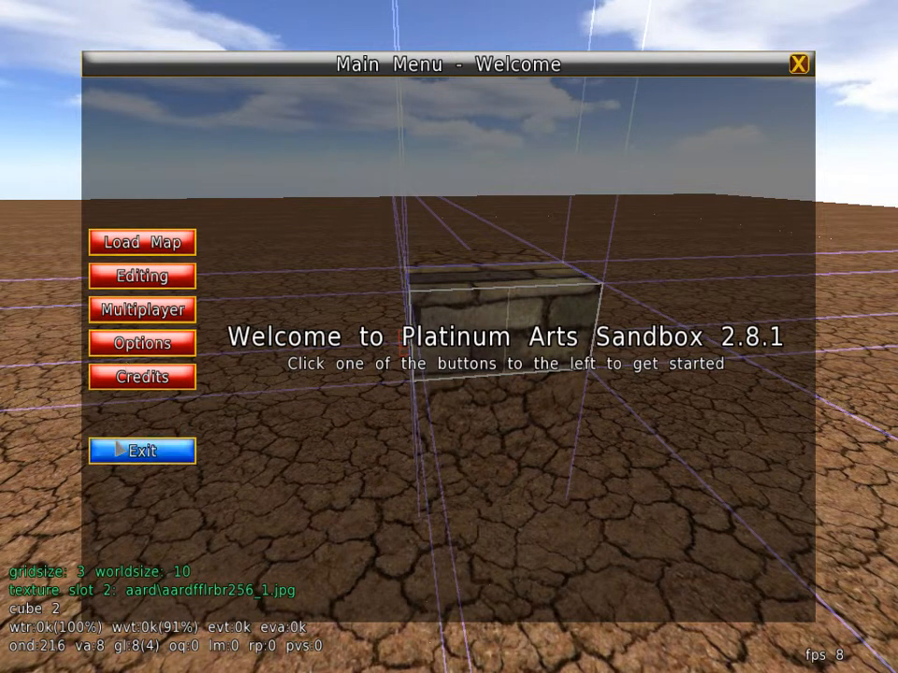
click(142, 451)
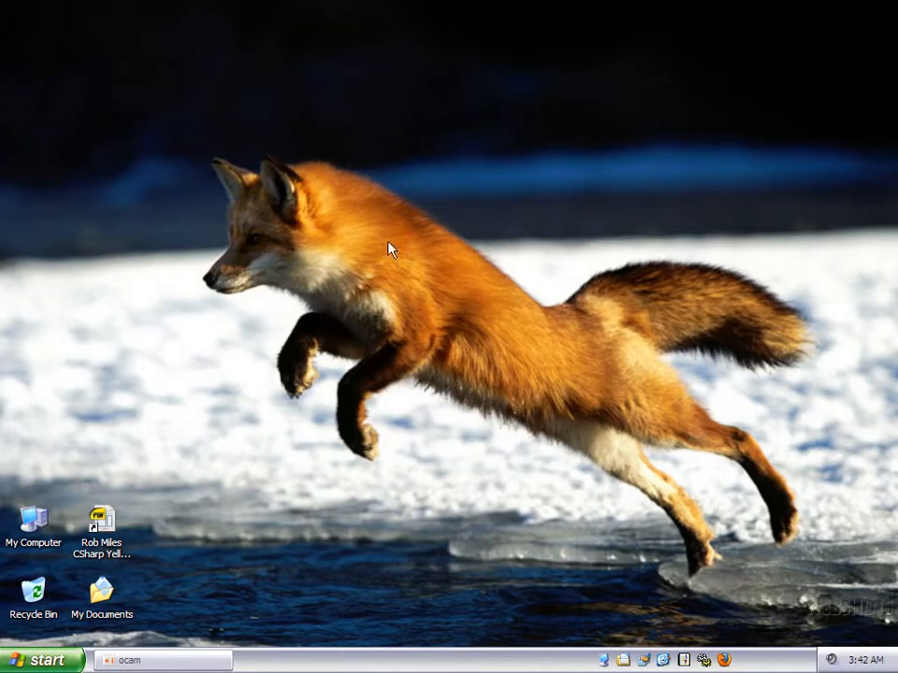
right_click(493, 212)
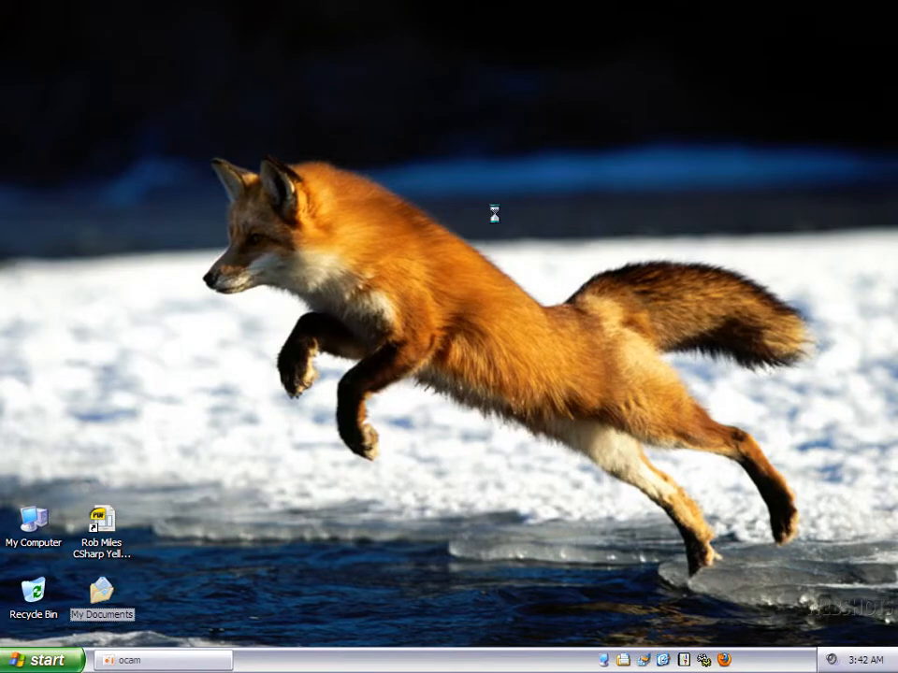
Step: Open the D:\Sandbox\packages folder through My Computer
double_click(33, 526)
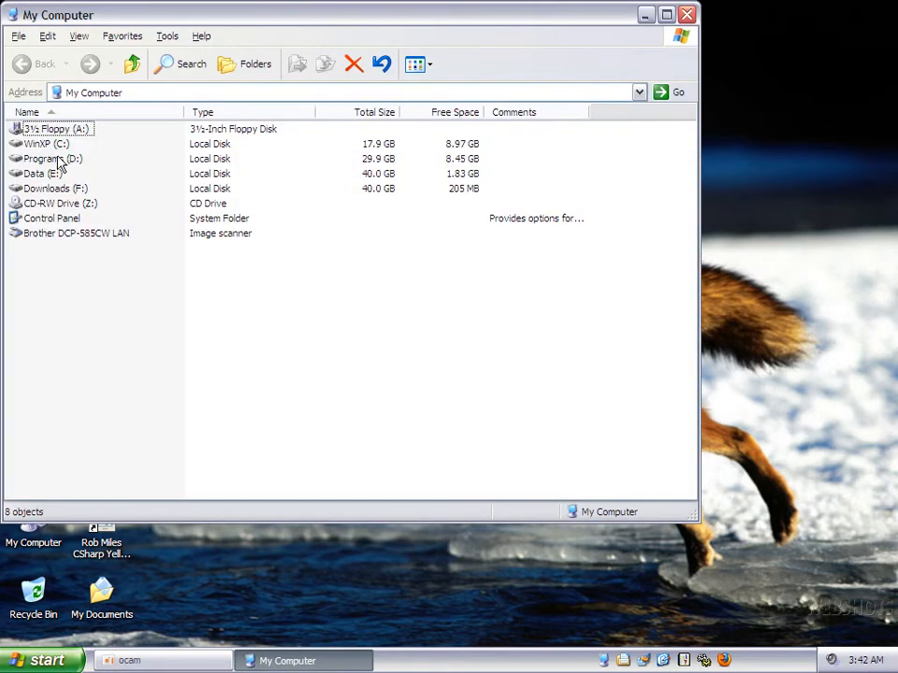
double_click(59, 159)
scroll(81, 266, down, 5)
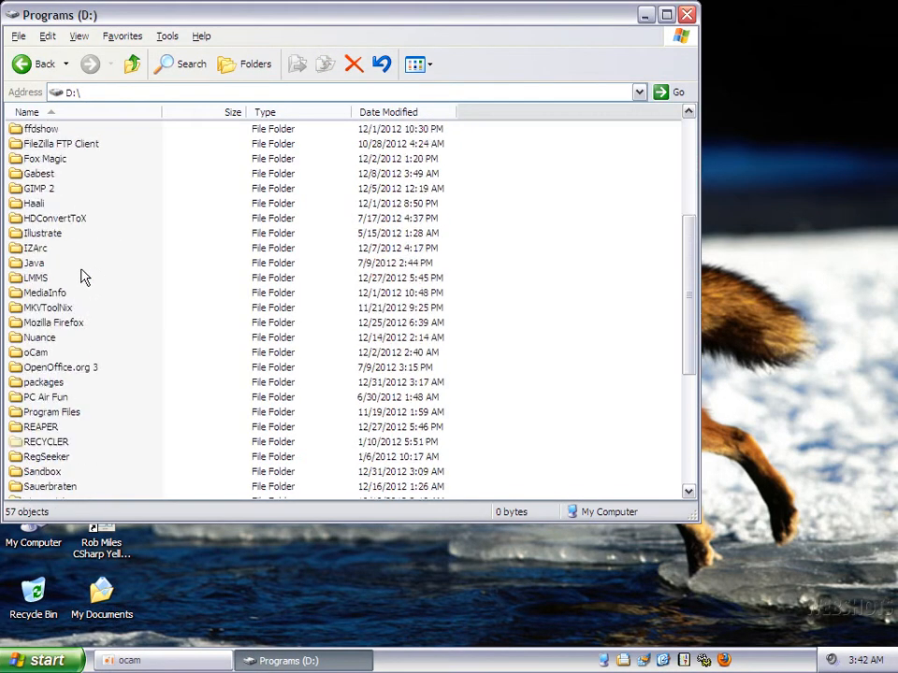
double_click(48, 472)
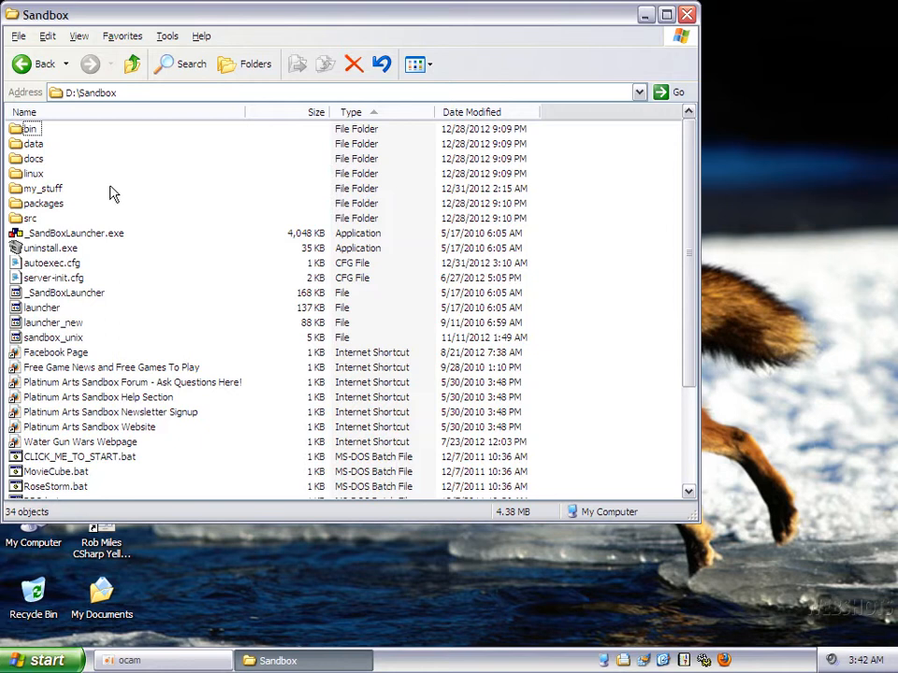
double_click(39, 202)
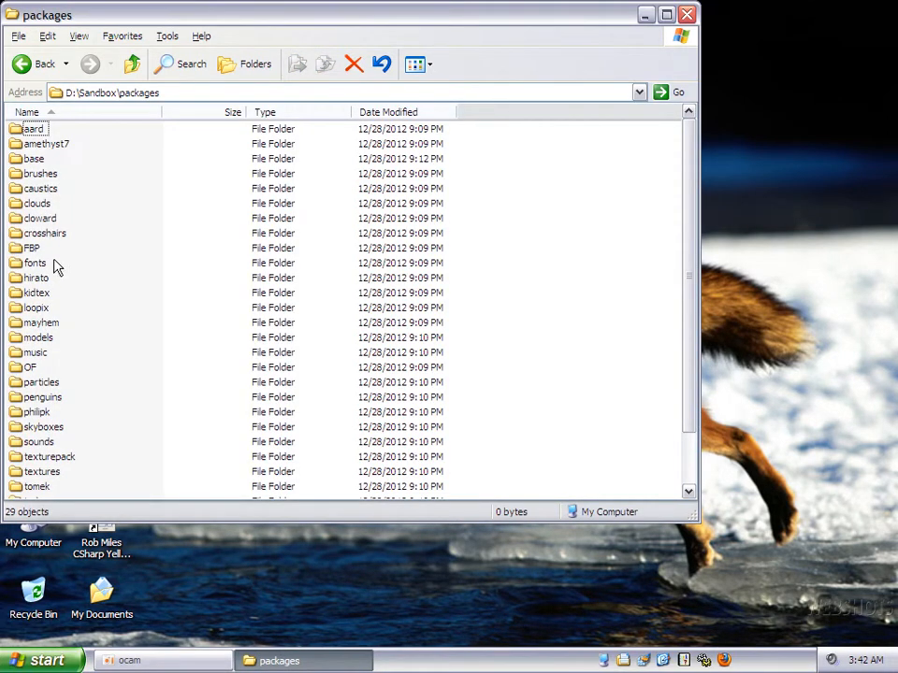
Step: Open the mikee folder inside textures and look through its image files
scroll(48, 280, down, 2)
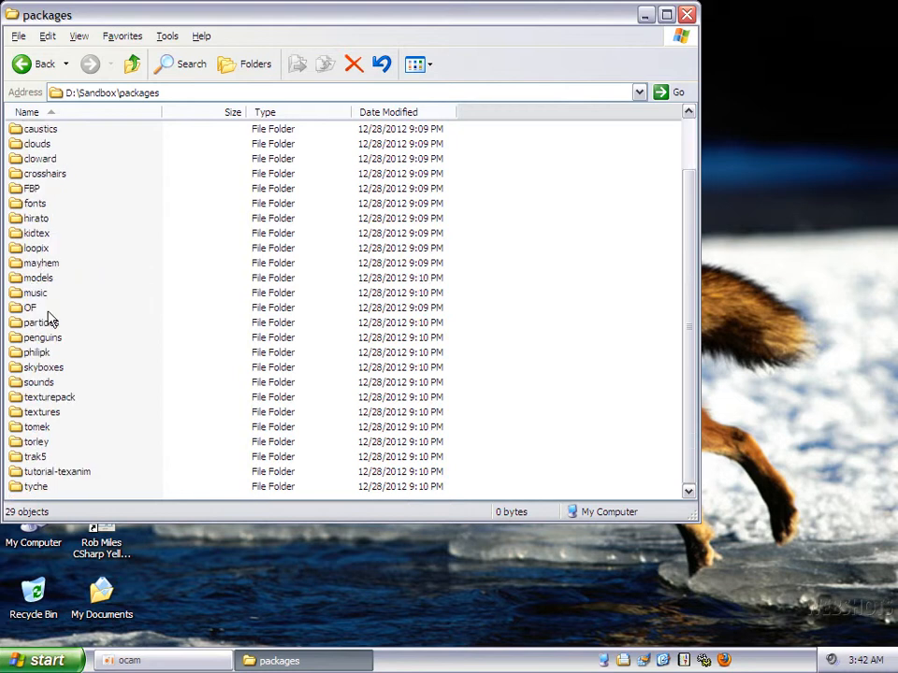
double_click(43, 415)
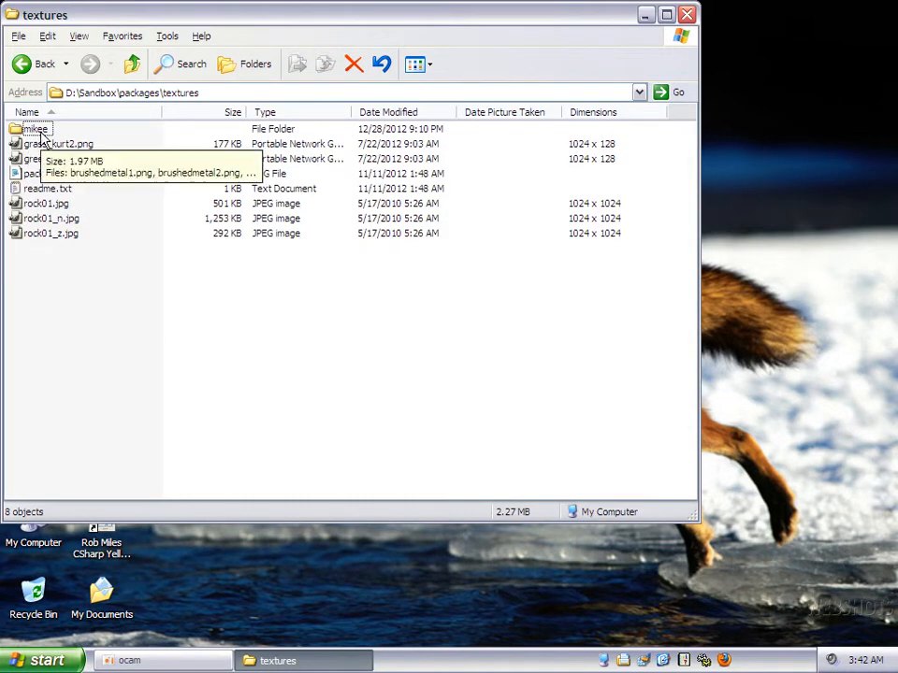
double_click(41, 134)
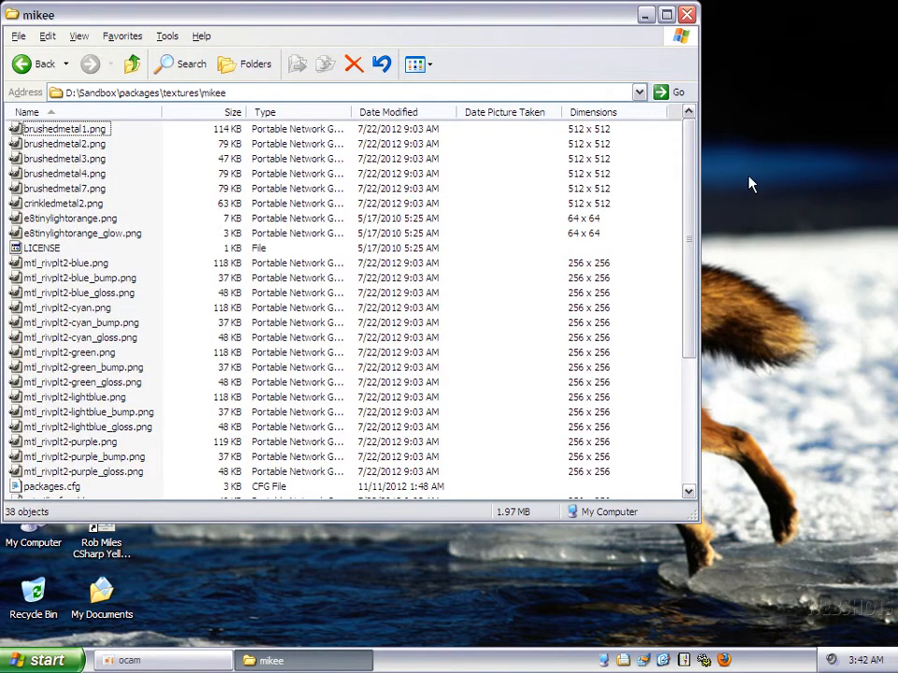
drag(691, 180, 672, 310)
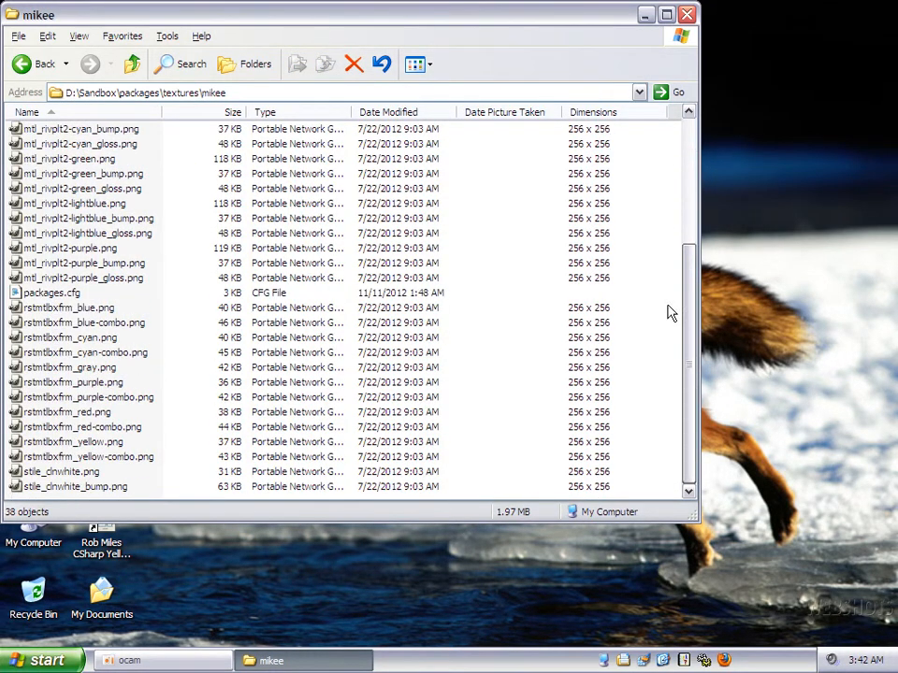
Step: Open packages.cfg in the mikee folder, read through its setshader and texture entries, and close it
click(48, 296)
double_click(49, 295)
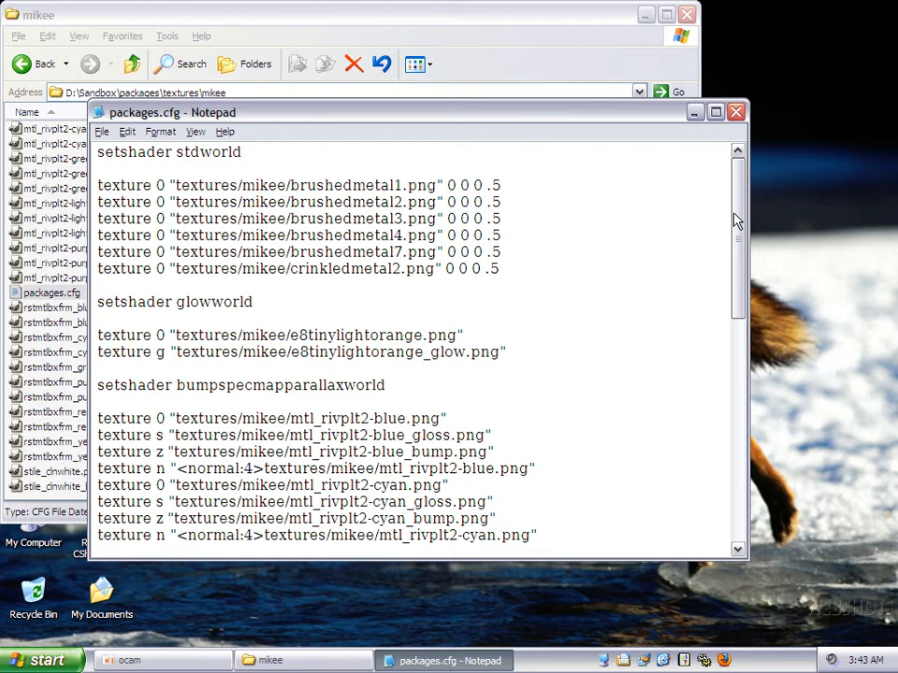
drag(735, 221, 737, 241)
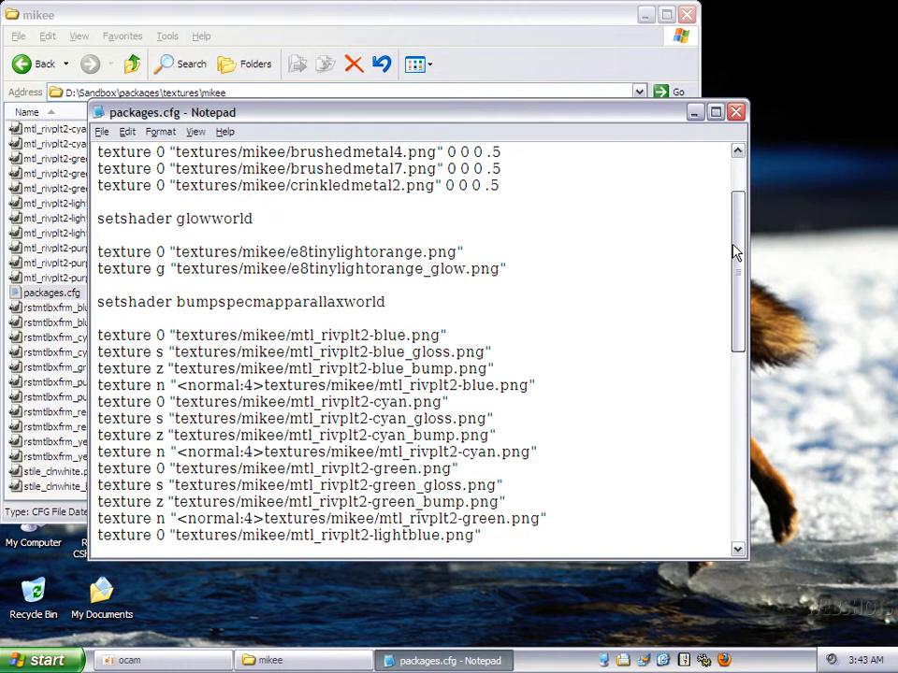
drag(734, 253, 735, 307)
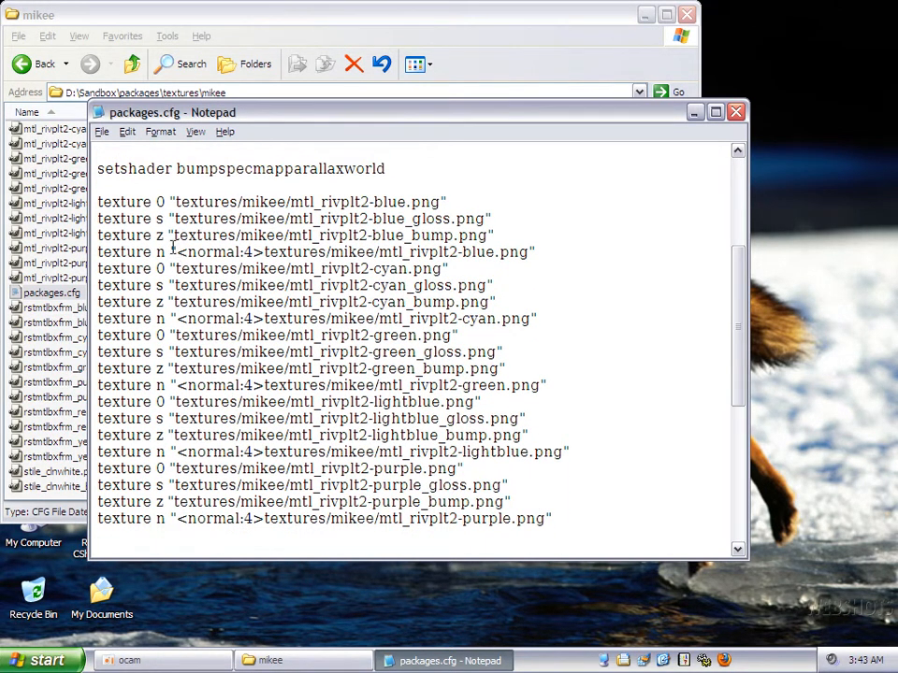
click(757, 294)
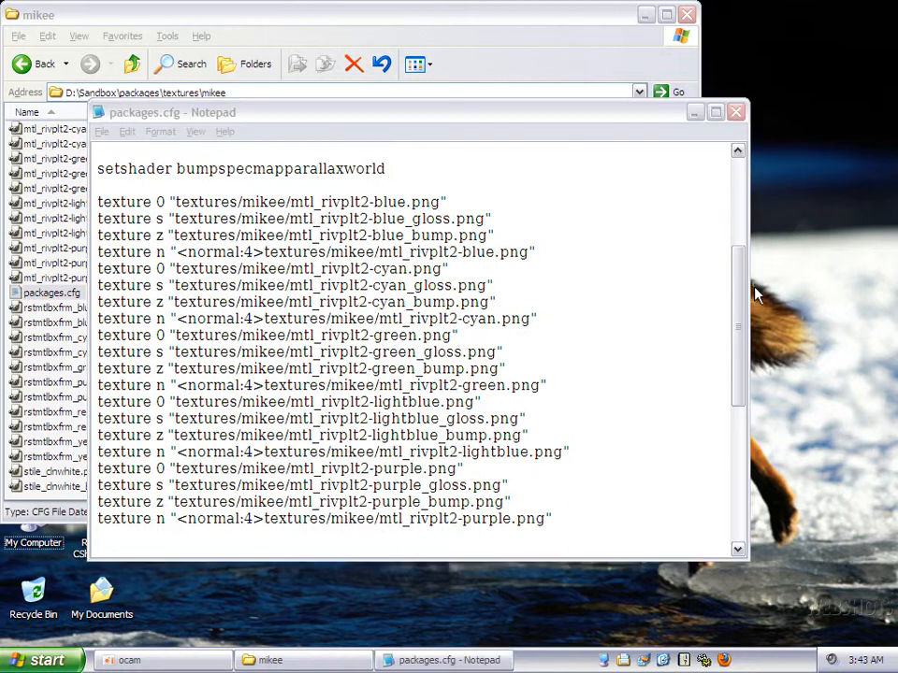
drag(735, 297, 684, 174)
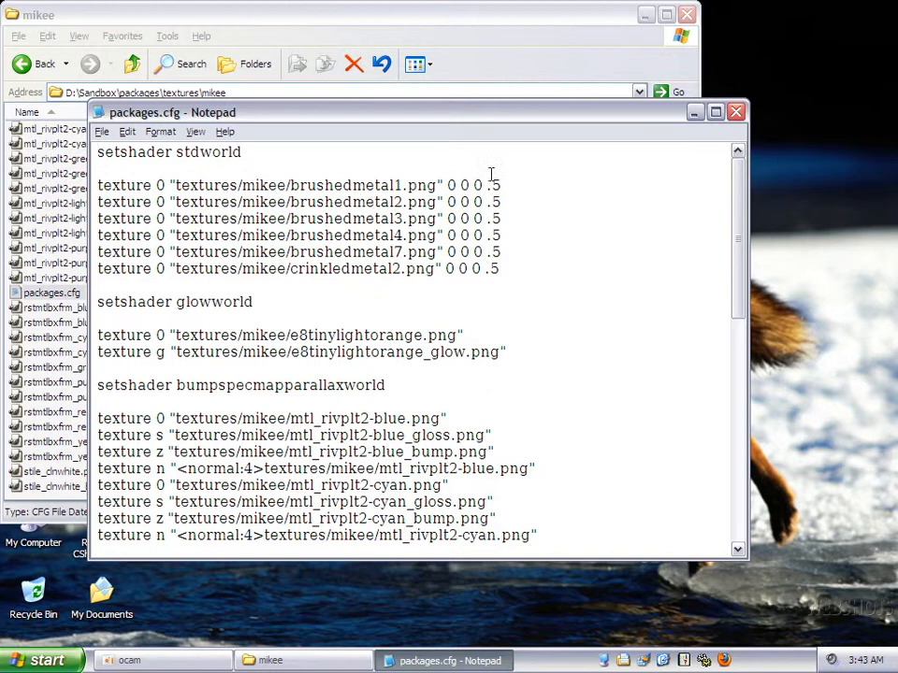
click(737, 113)
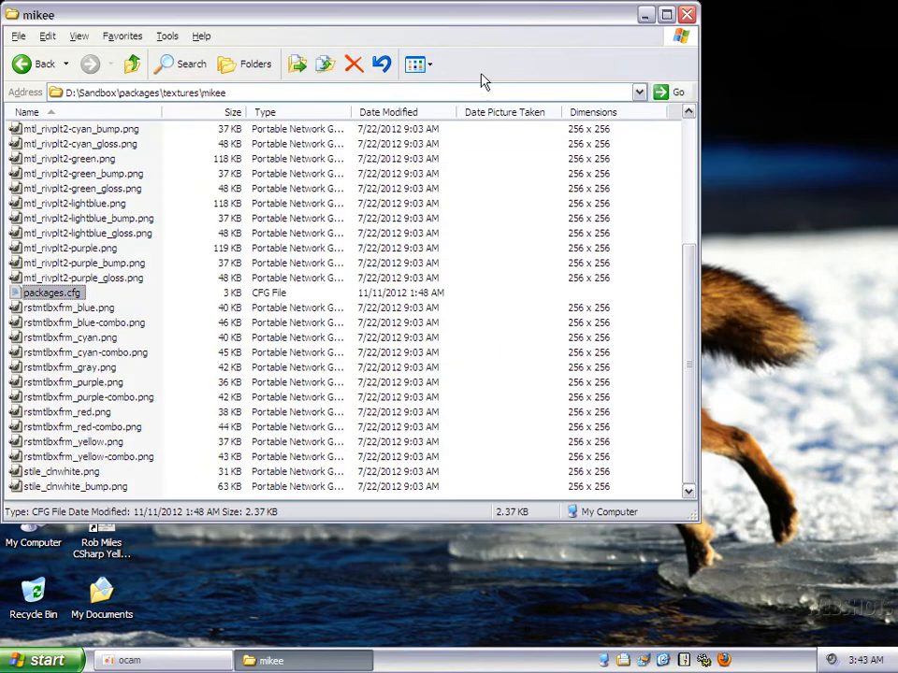
Step: Open package.cfg in the parent textures folder, examine its texture entries, and close it
click(135, 67)
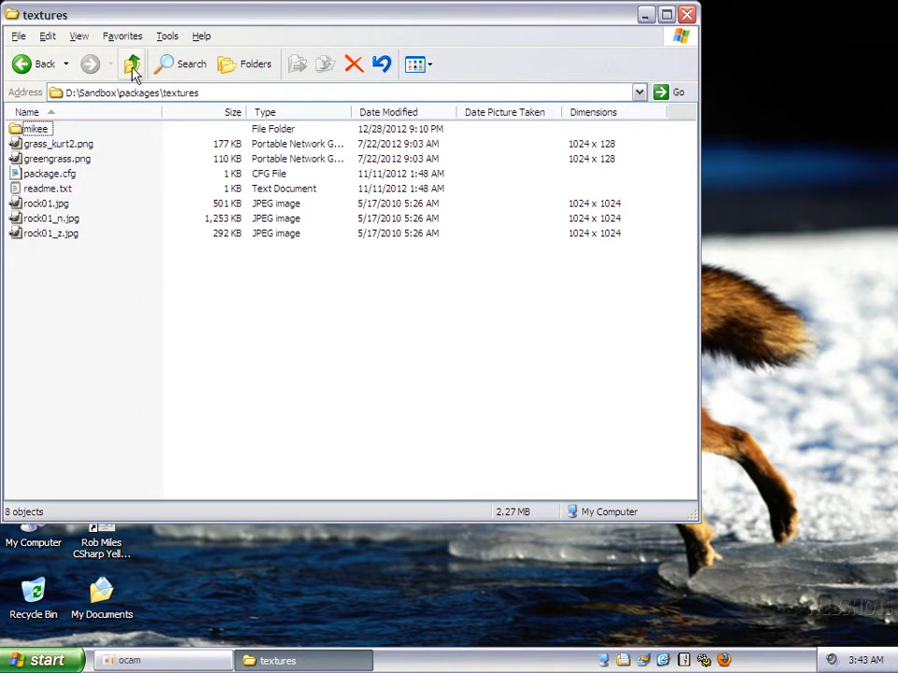
double_click(74, 174)
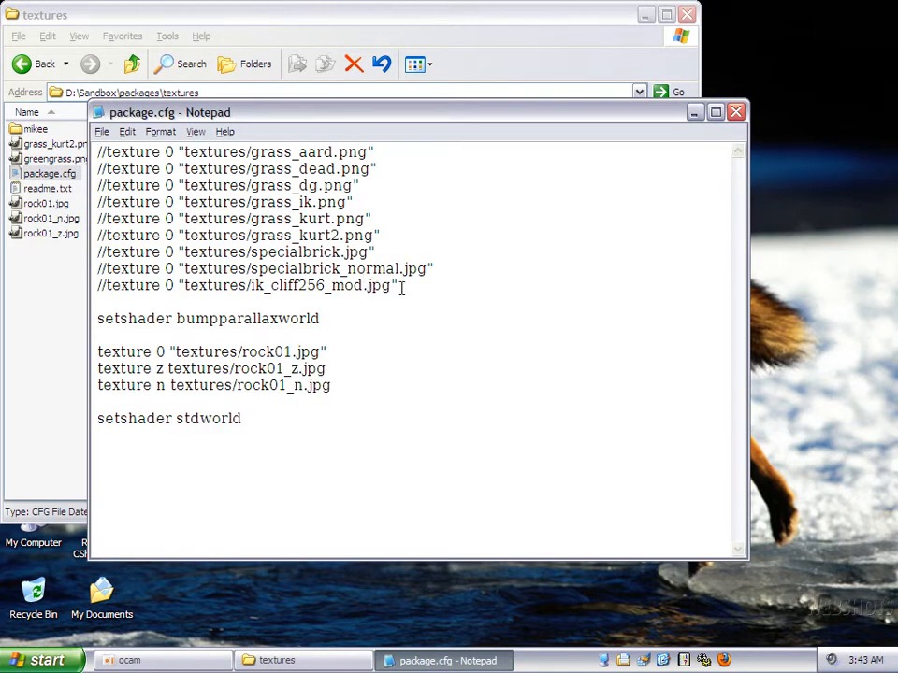
click(736, 112)
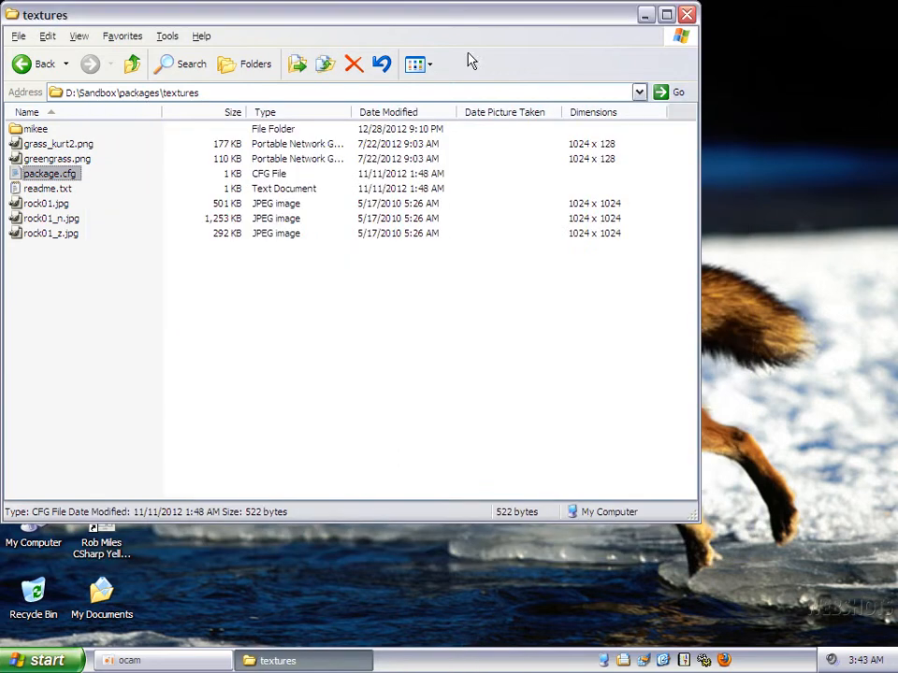
Step: Go up to the D:\Sandbox folder and open autoexec.cfg in Notepad
click(134, 64)
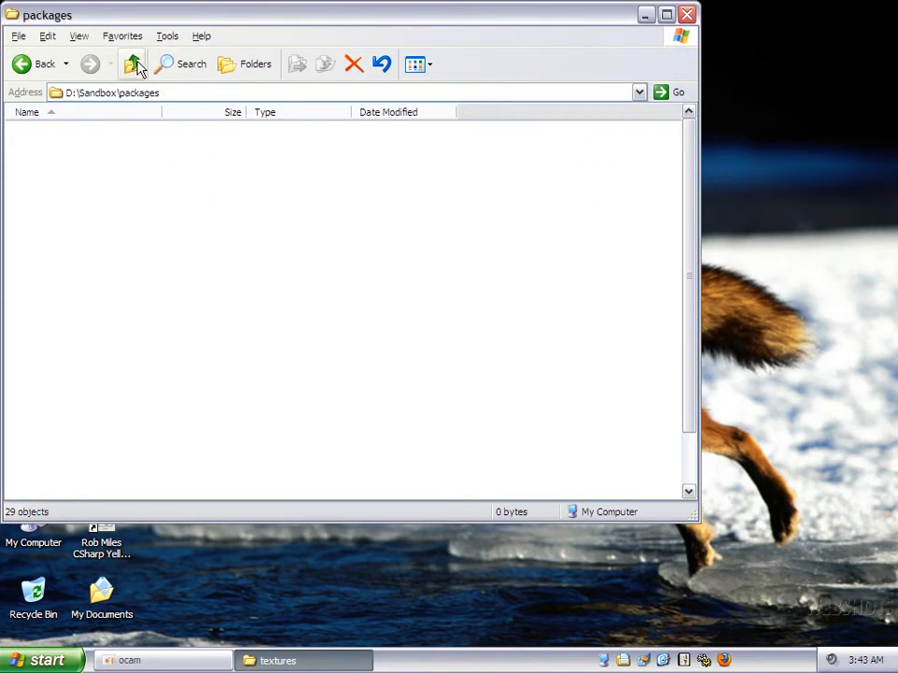
click(134, 65)
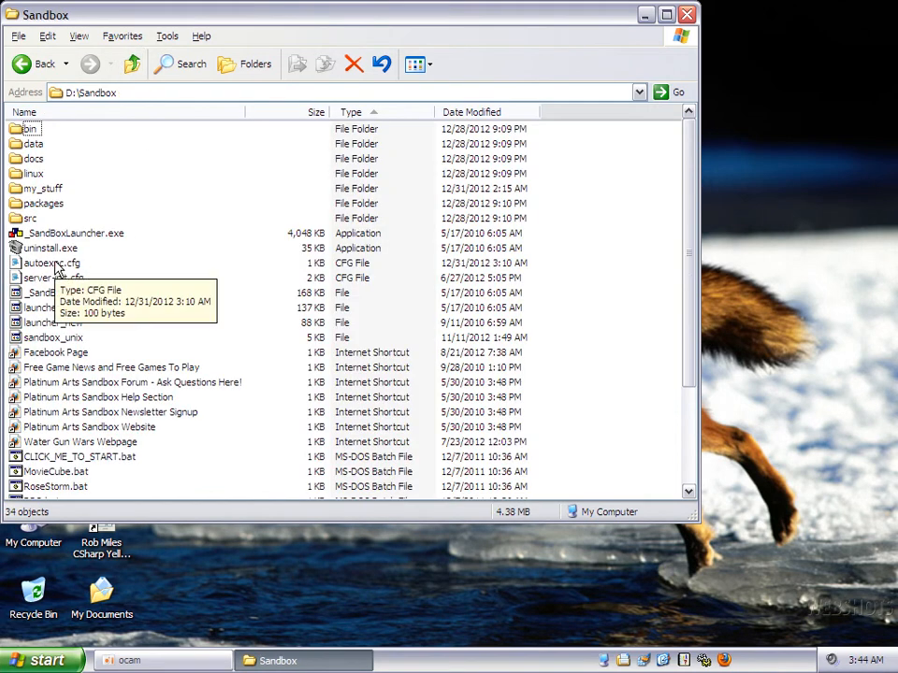
double_click(54, 265)
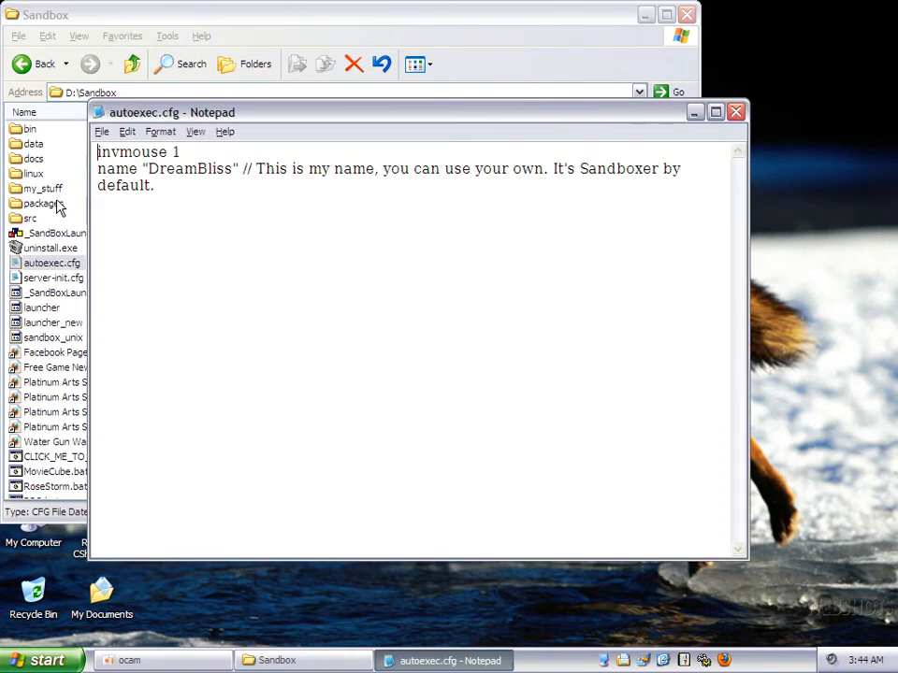
Step: Copy the line exec "packages/FBP/chroms/package.cfg" from default_map_settings.cfg in the data folder, then close that file
double_click(32, 143)
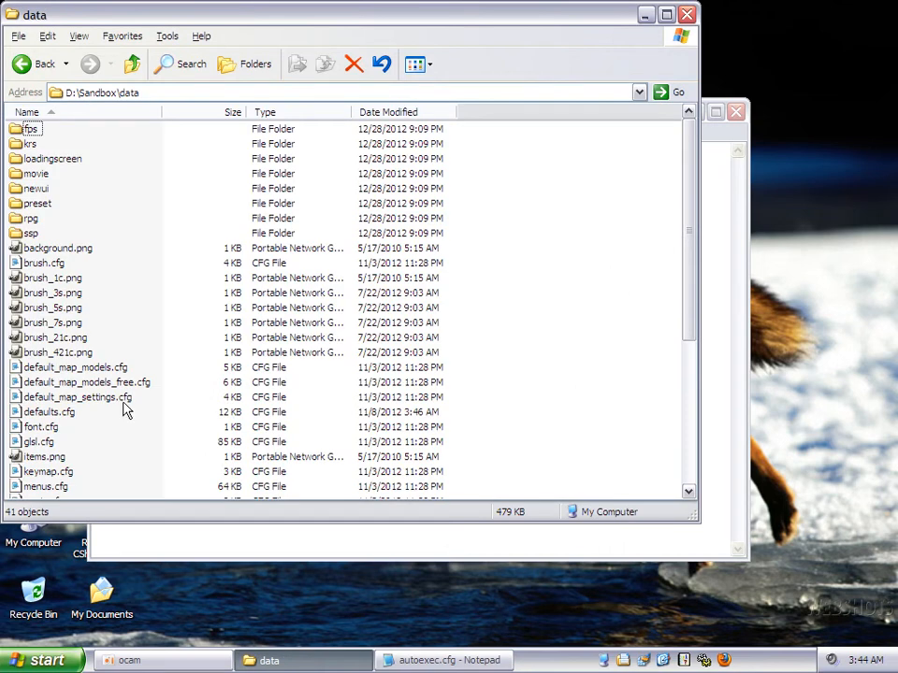
double_click(113, 399)
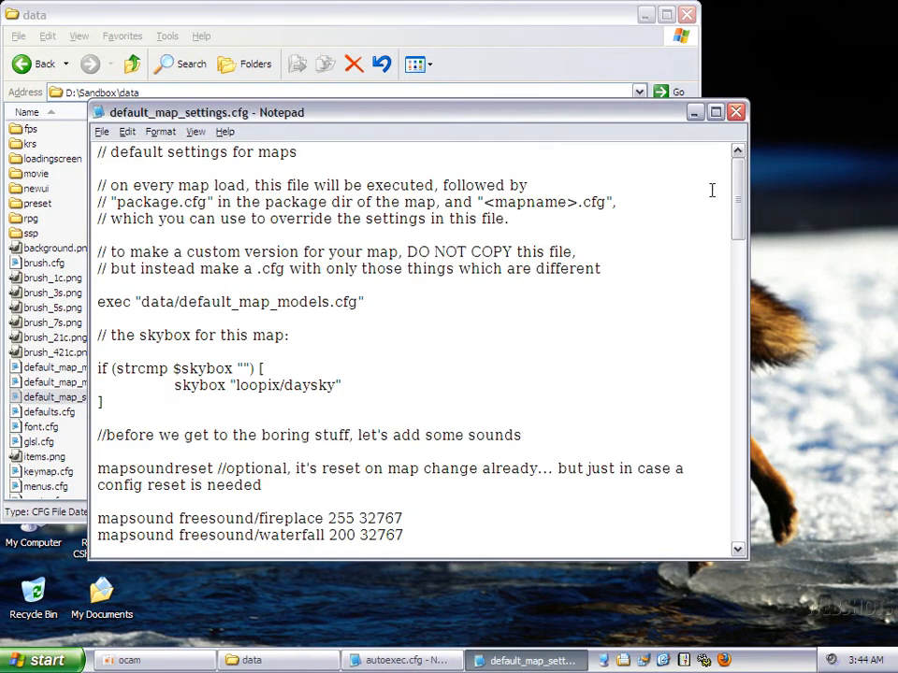
drag(738, 200, 799, 500)
drag(417, 335, 56, 328)
right_click(157, 340)
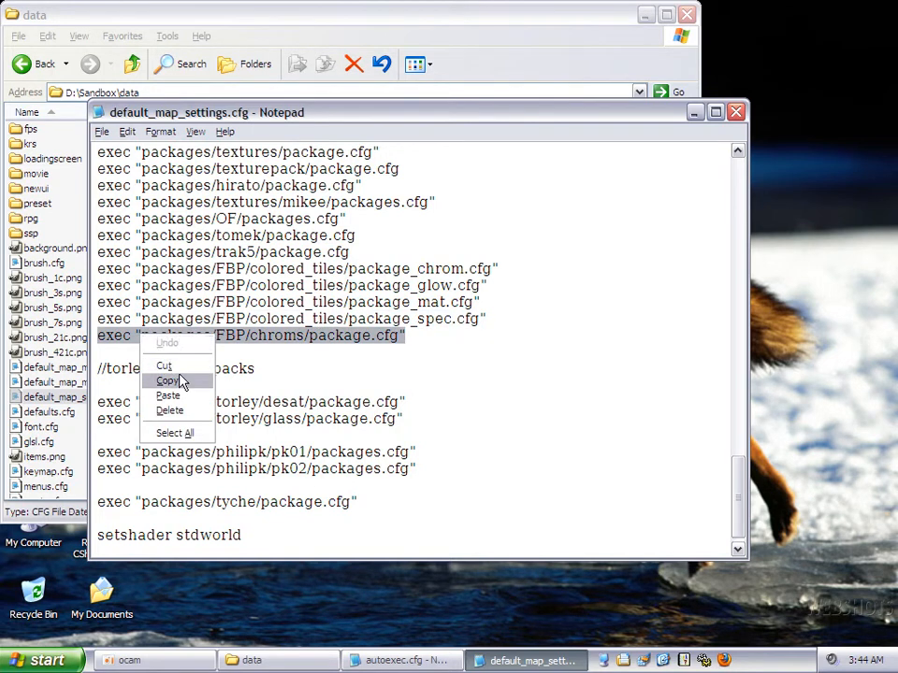
click(170, 378)
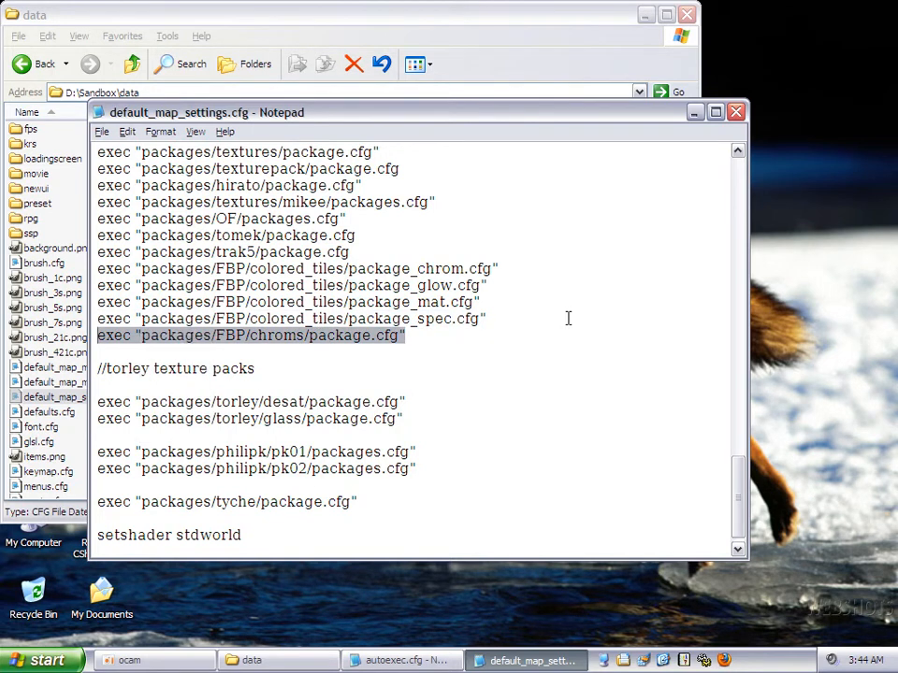
click(735, 112)
Step: Insert two lines above invmouse 1 in autoexec.cfg and paste the copied exec line on the first one
click(726, 164)
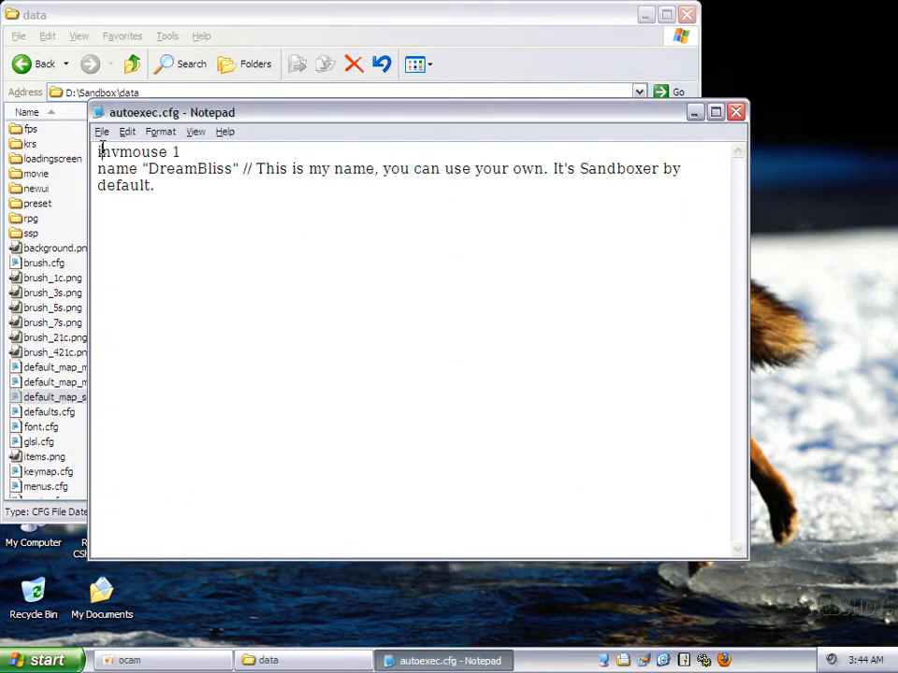
key(Return)
key(Return)
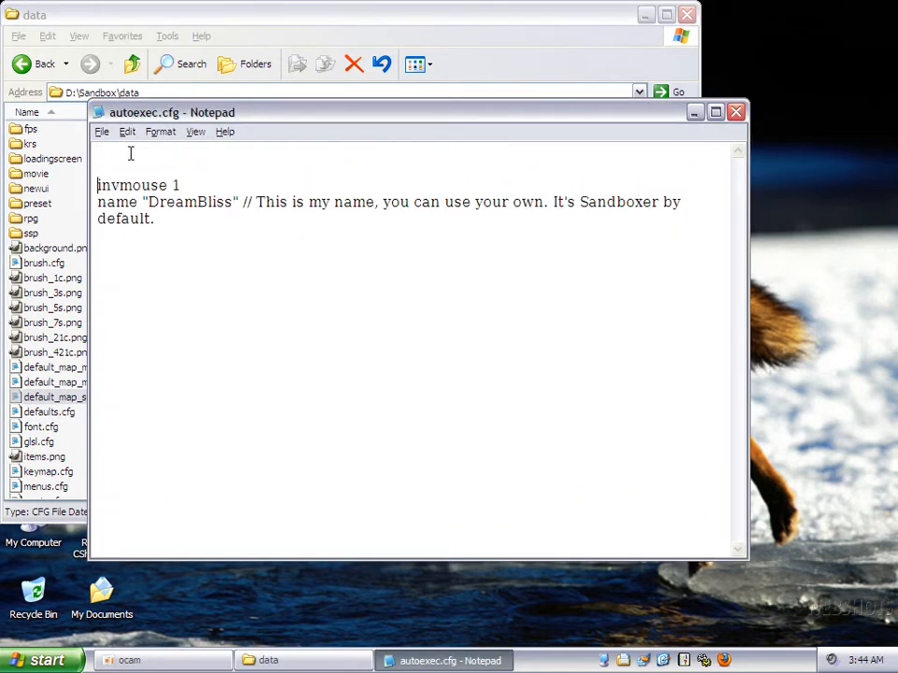
right_click(133, 159)
click(161, 219)
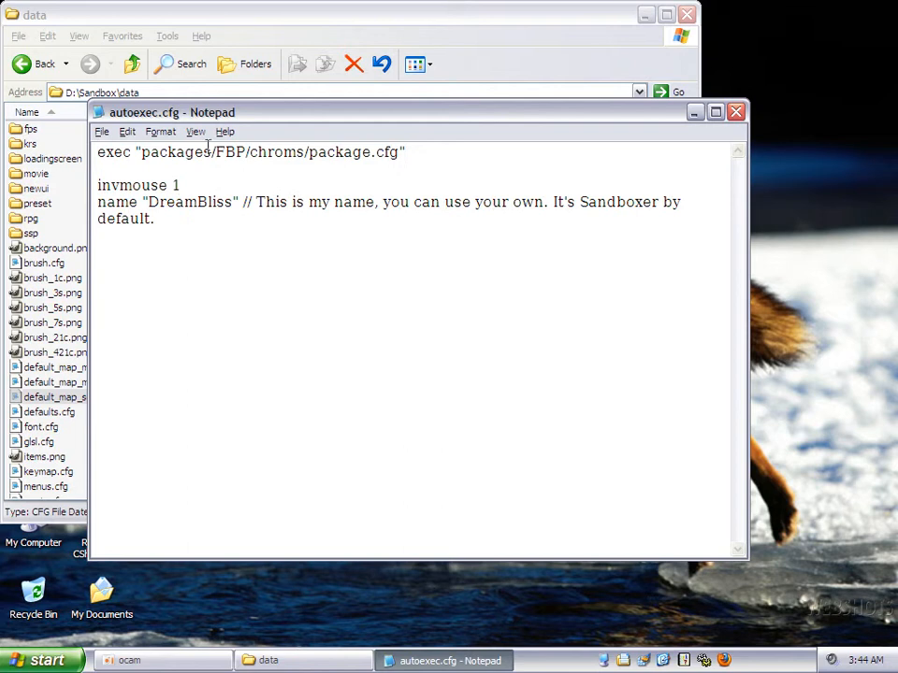
Step: Change the pasted exec path in autoexec.cfg to "packages/textures/dreambliss/sometex.png"
drag(216, 152, 406, 152)
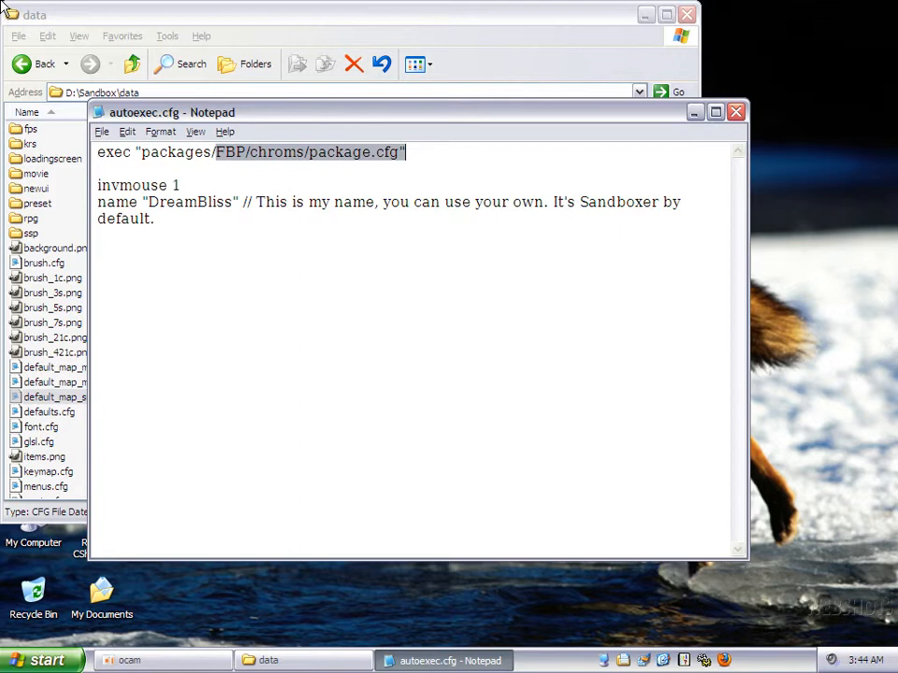
text(tet)
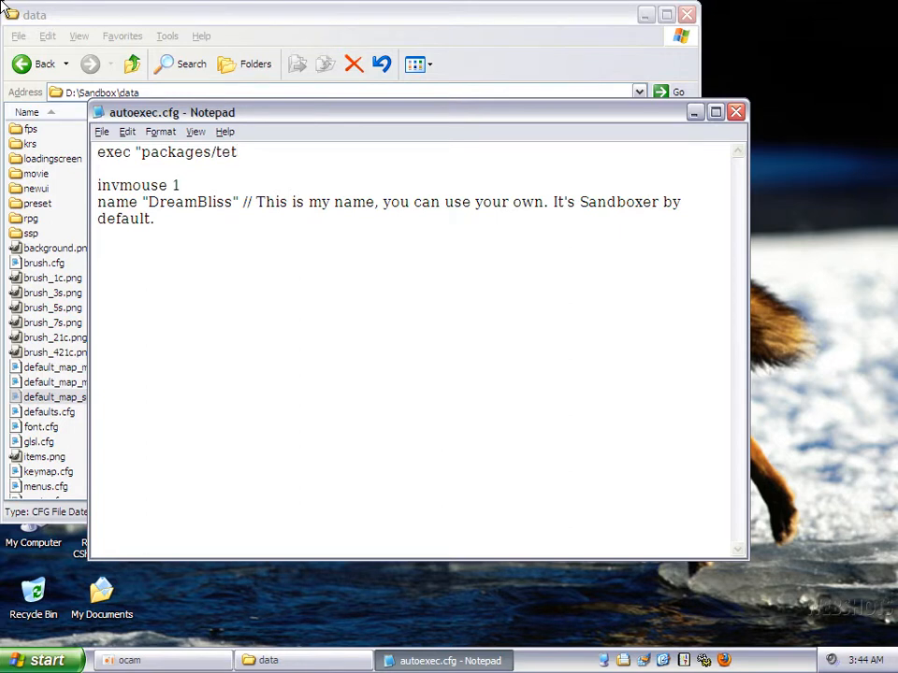
key(BackSpace)
text(xtures/dreambliss)
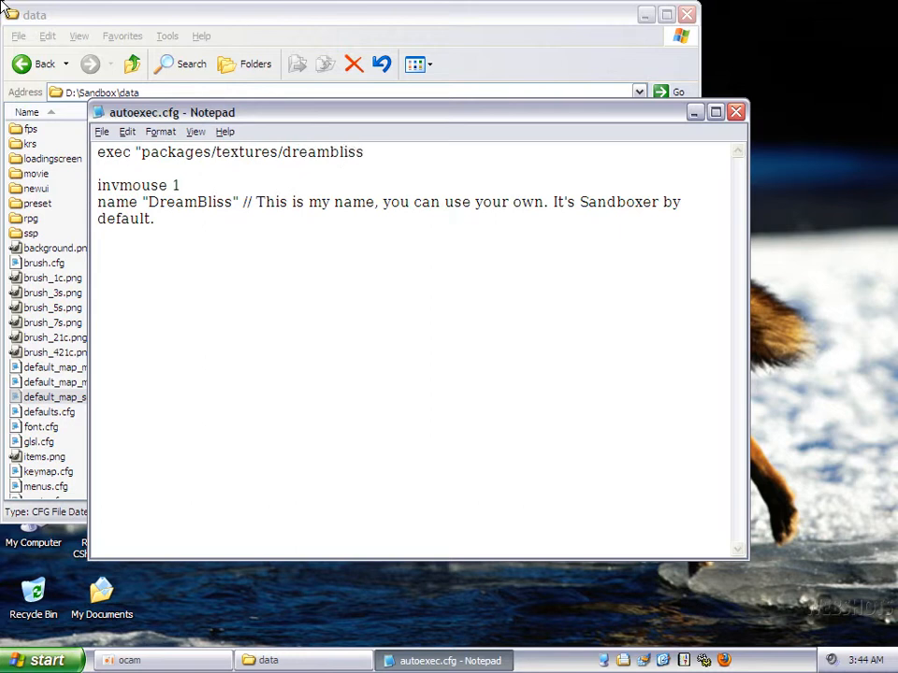
text(/sometex.png)
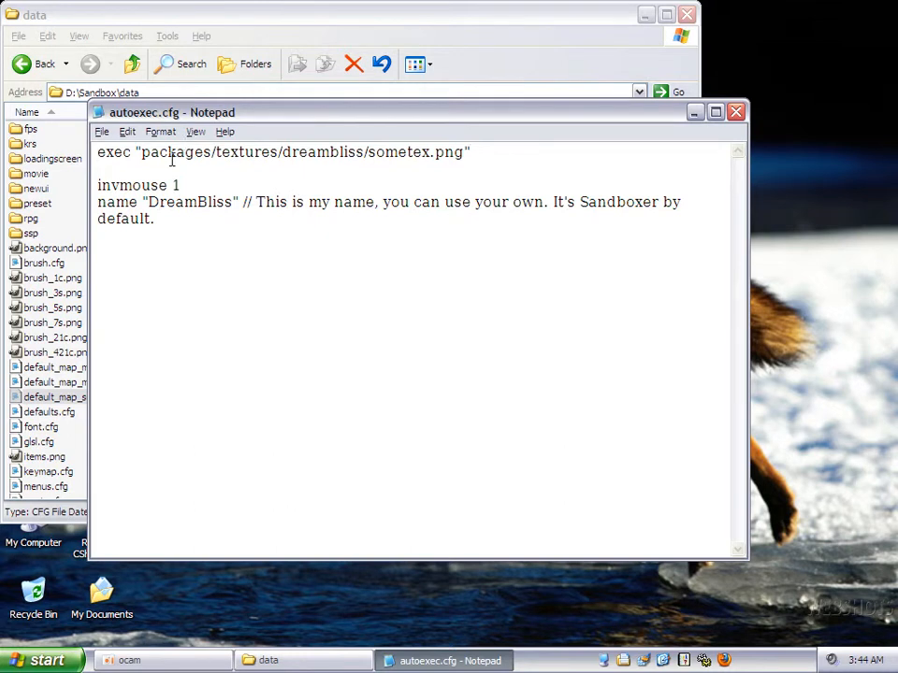
Step: Add an ancient subfolder after dreambliss in the exec path and rename the texture file to templefloor.png
click(370, 152)
text(/ancient/)
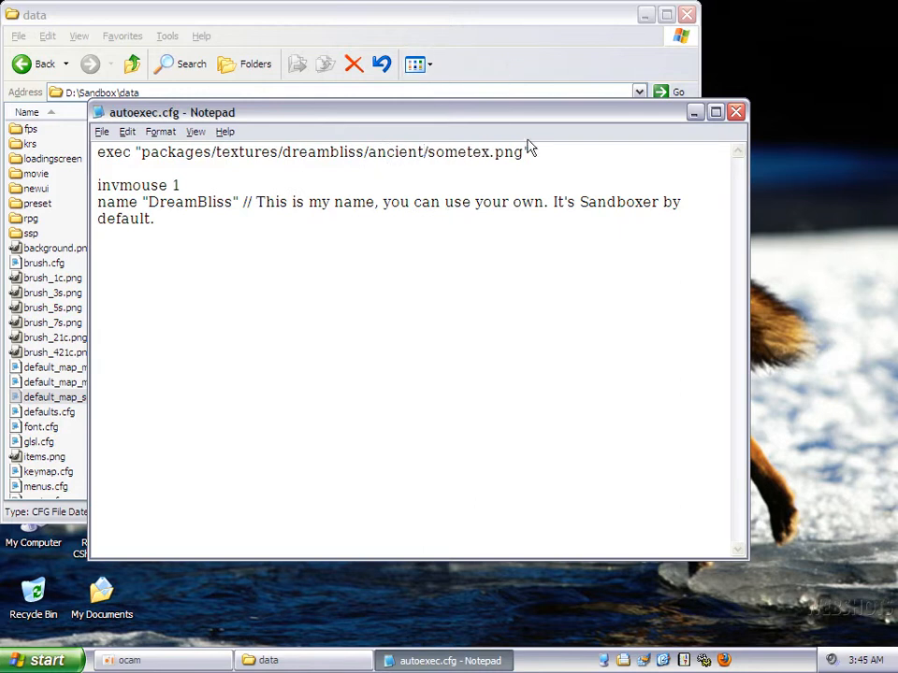
drag(491, 153, 428, 153)
text(temple)
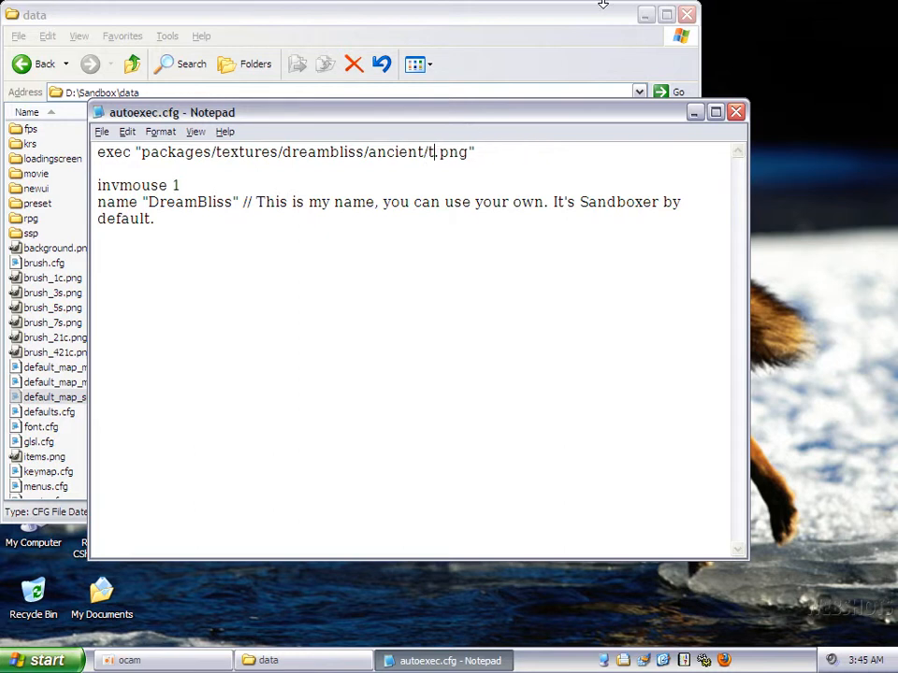
text(floor)
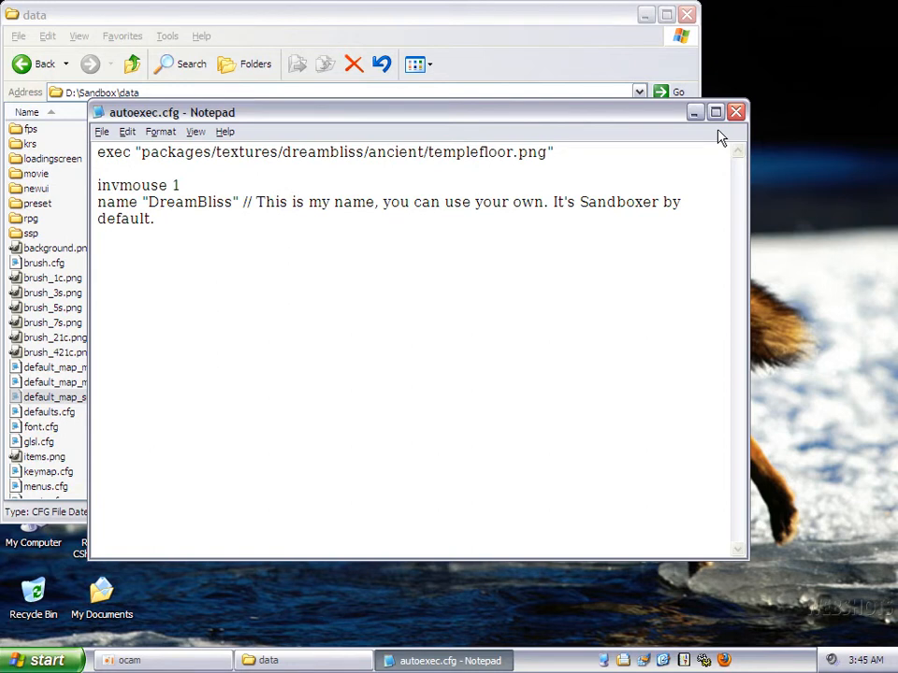
Step: Close autoexec.cfg without saving the changes and close the data folder window
right_click(644, 124)
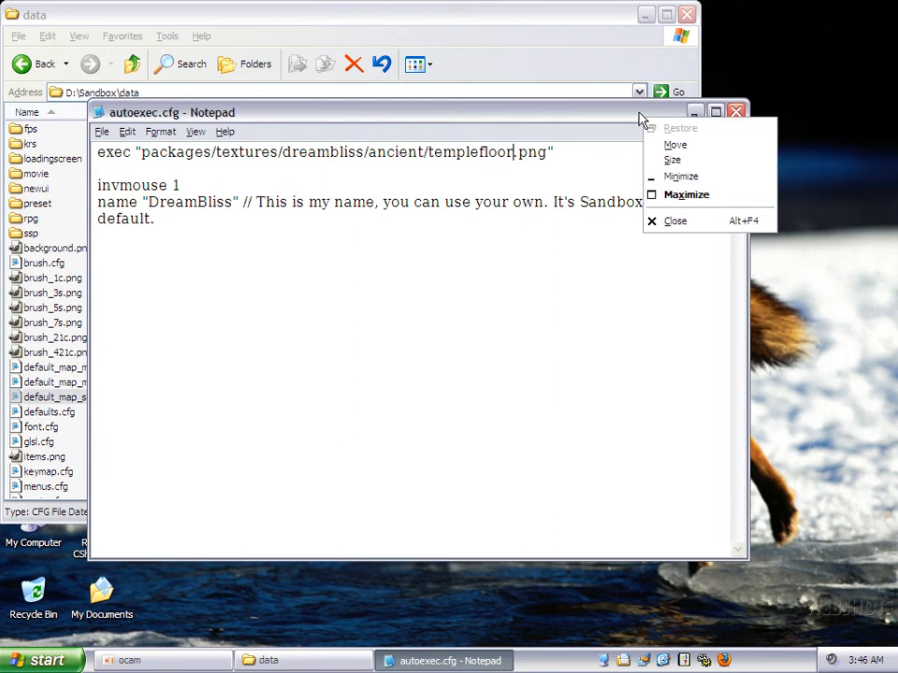
click(635, 112)
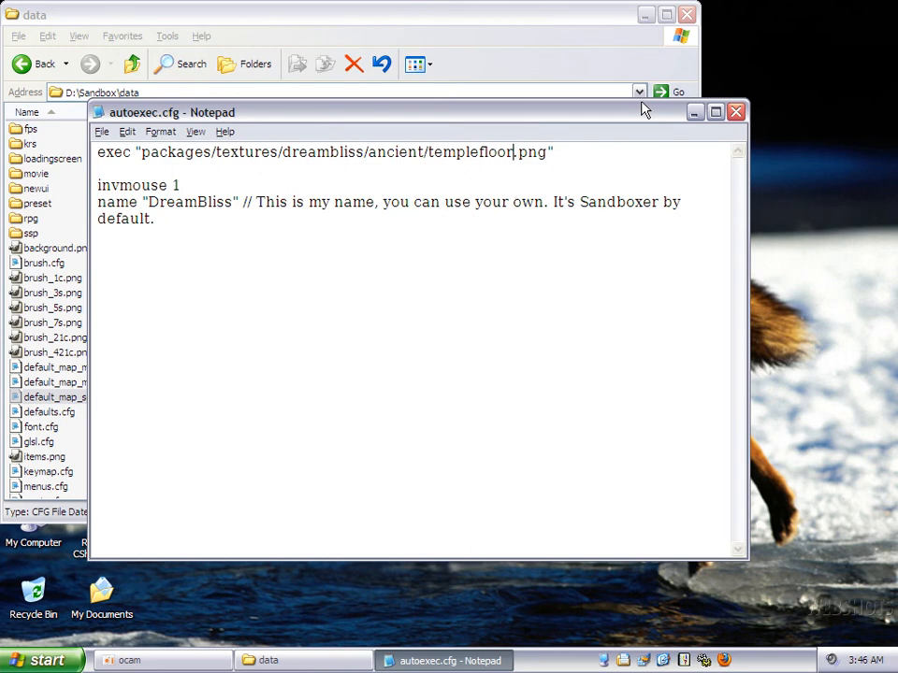
click(737, 112)
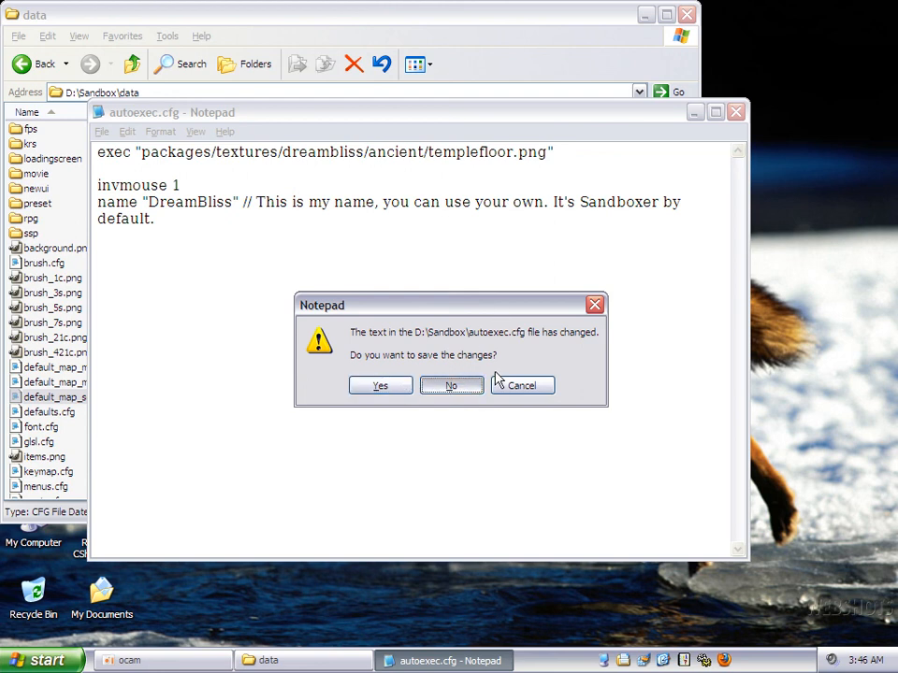
click(457, 386)
click(687, 15)
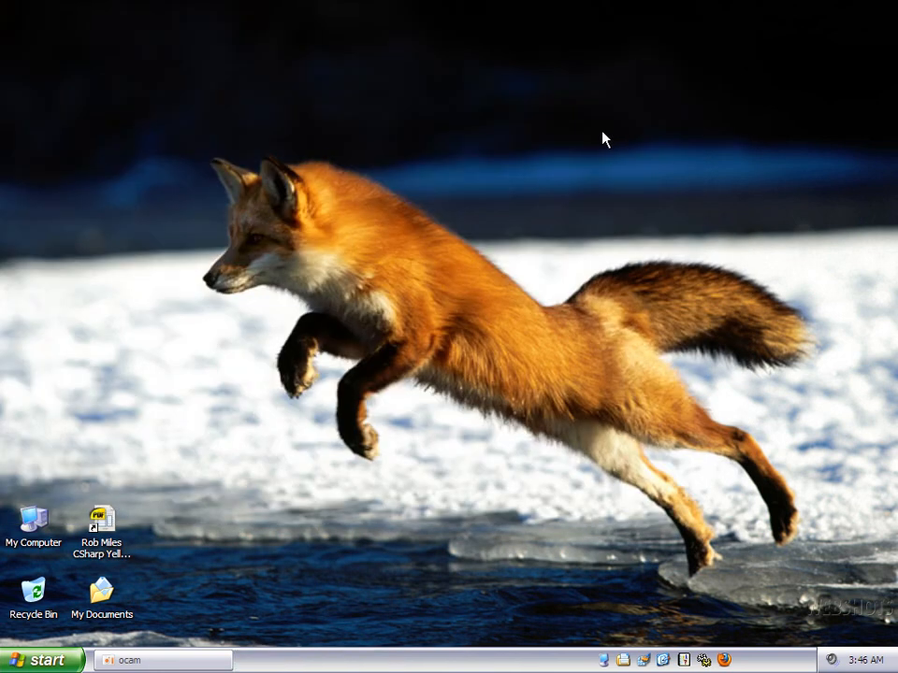